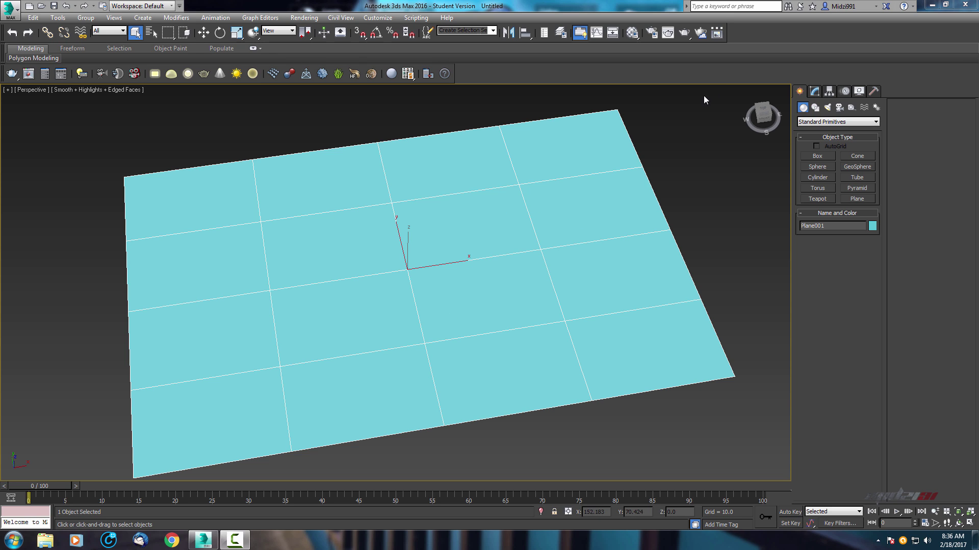
- Check in Render Setup's Common tab that V-Ray Adv 3.40.01 is assigned as the production renderer
left_click(651, 33)
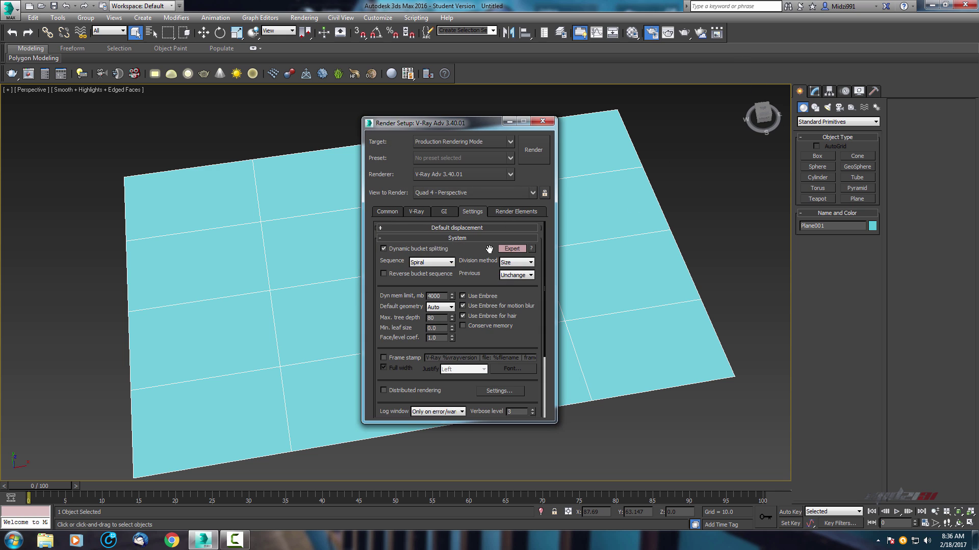
left_click(387, 211)
scroll(387, 306, "down", 10)
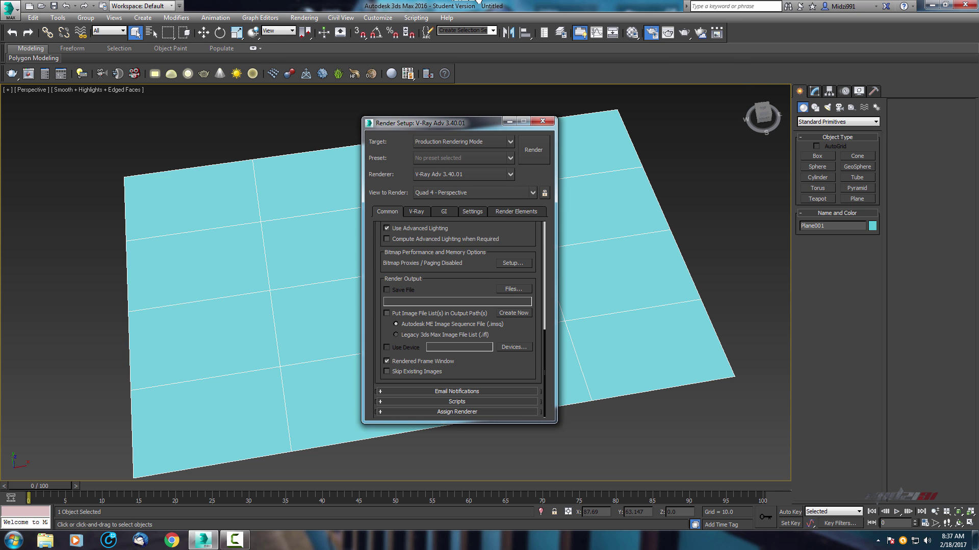
left_click(482, 411)
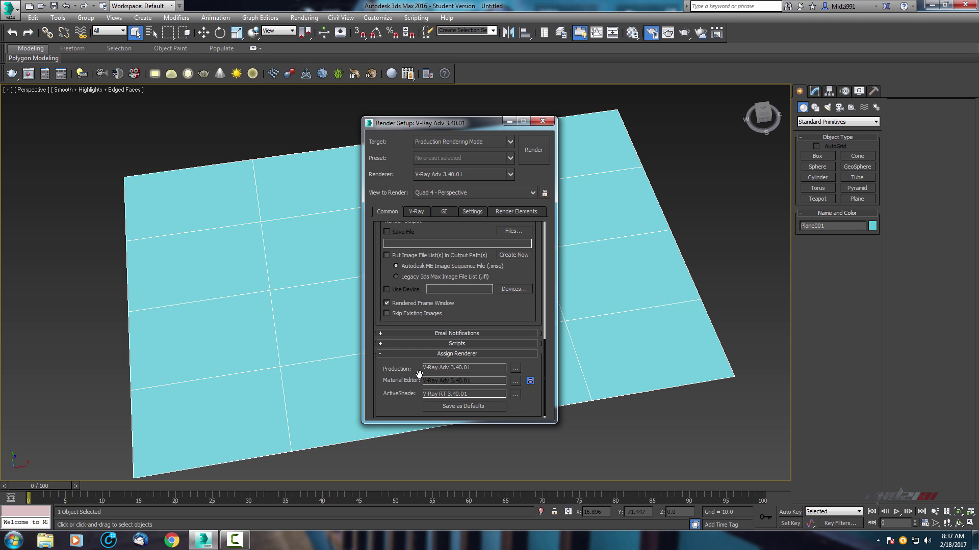
- Close Render Setup, frame Plane001 in the Perspective view, and switch to Select and Move (W)
left_click(541, 121)
middle_click_drag(323, 245, 287, 228)
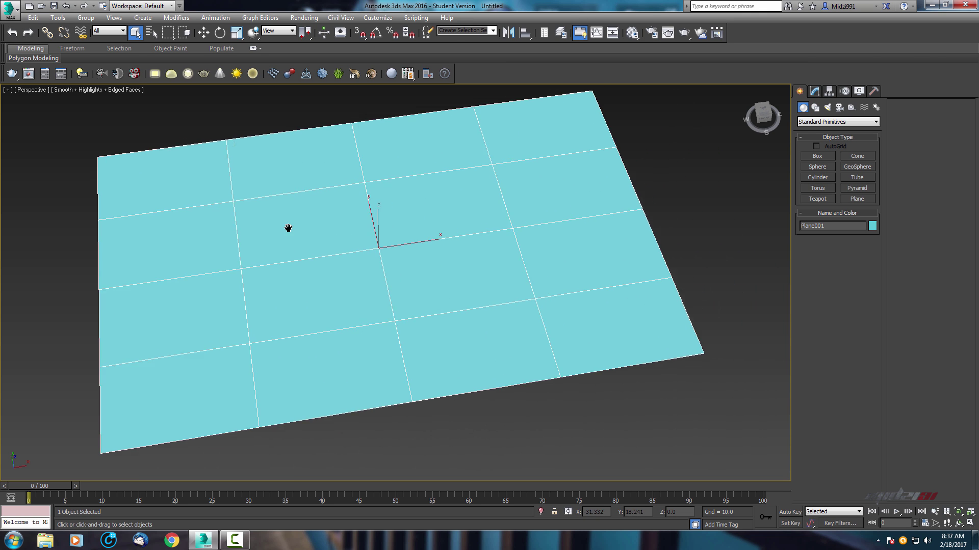
scroll(288, 228, "down", 3)
scroll(328, 251, "up", 4)
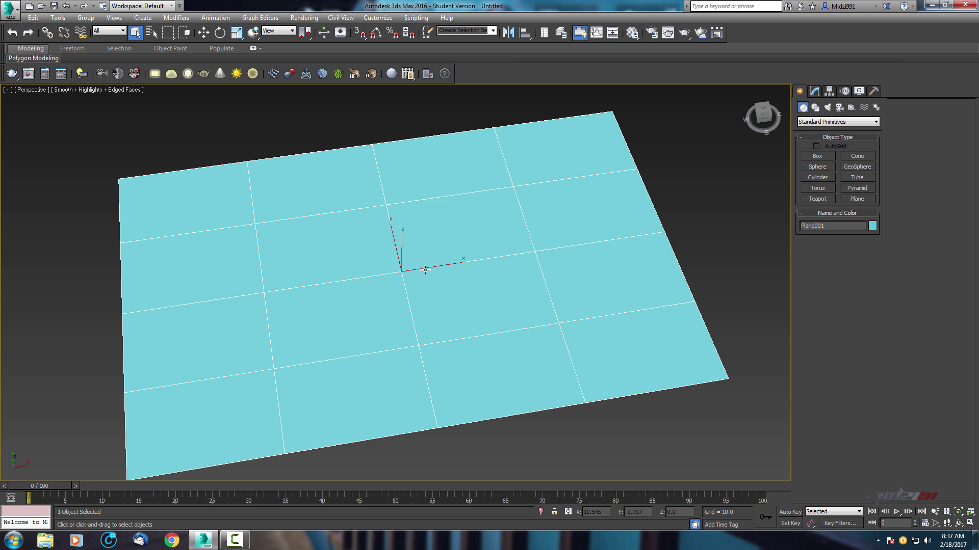
key("w")
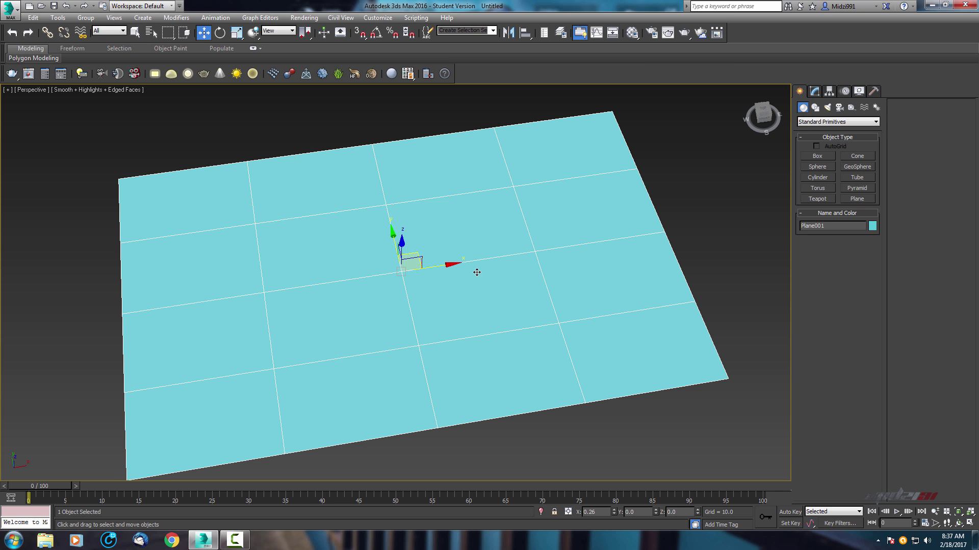
middle_click_drag(475, 270, 443, 255)
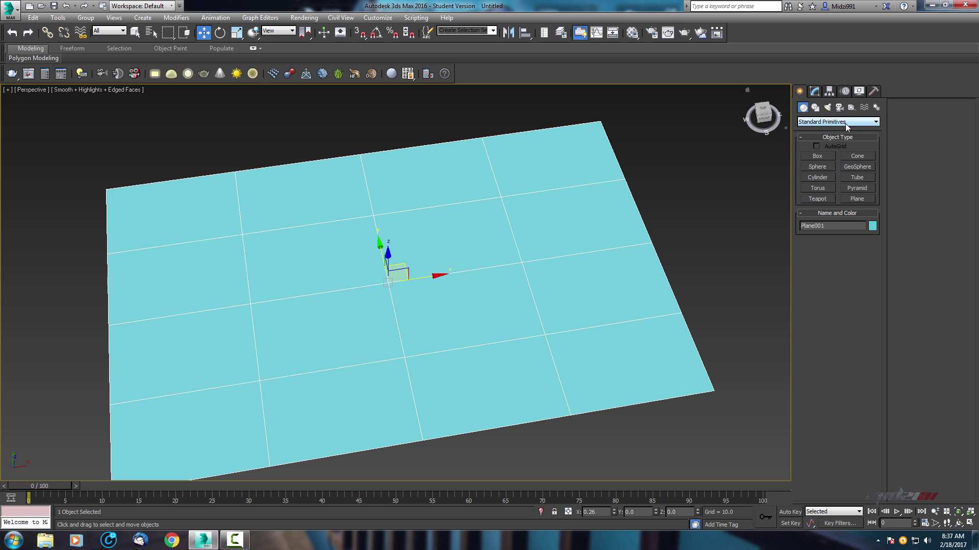
- Switch the Create panel category to VRay object types and reselect Plane001
left_click(871, 123)
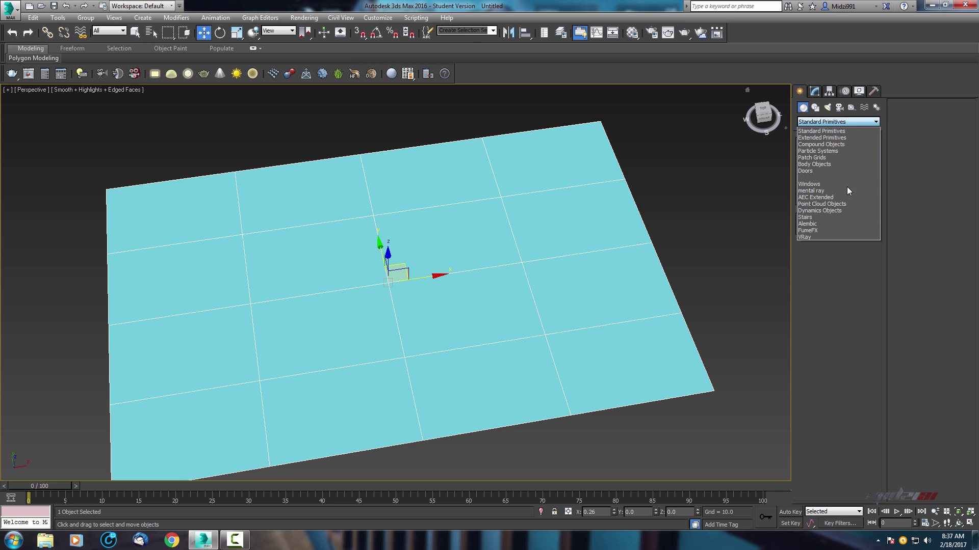
left_click(804, 238)
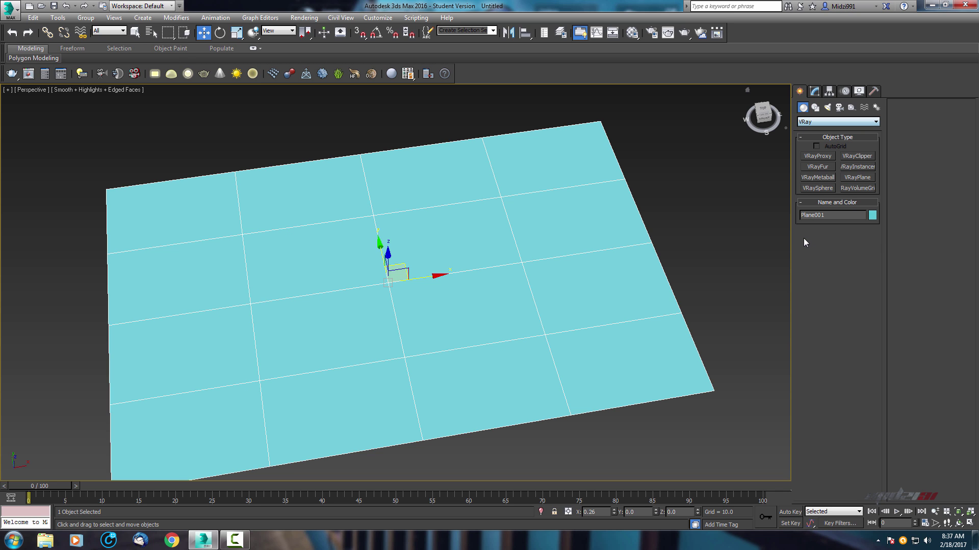
left_click(657, 160)
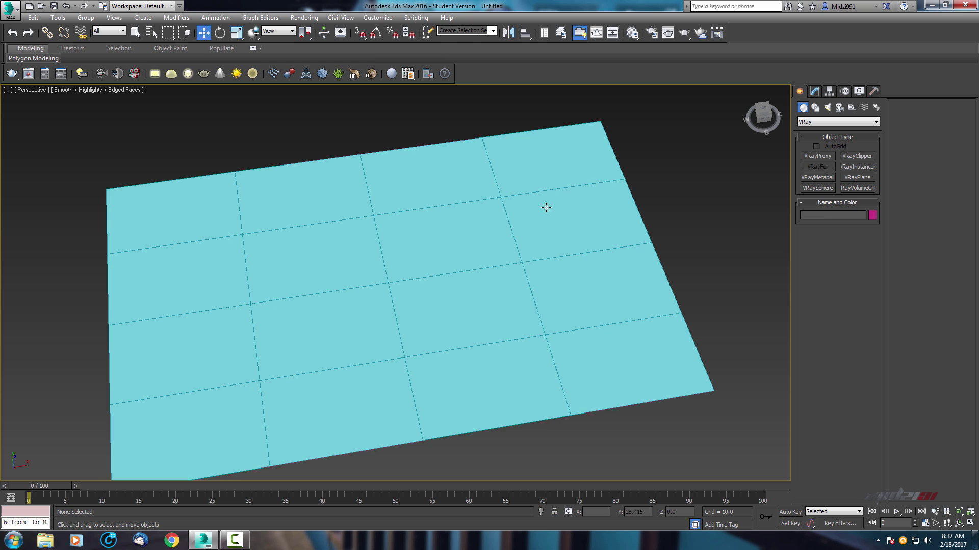
scroll(464, 196, "down", 2)
middle_click_drag(464, 195, 387, 192)
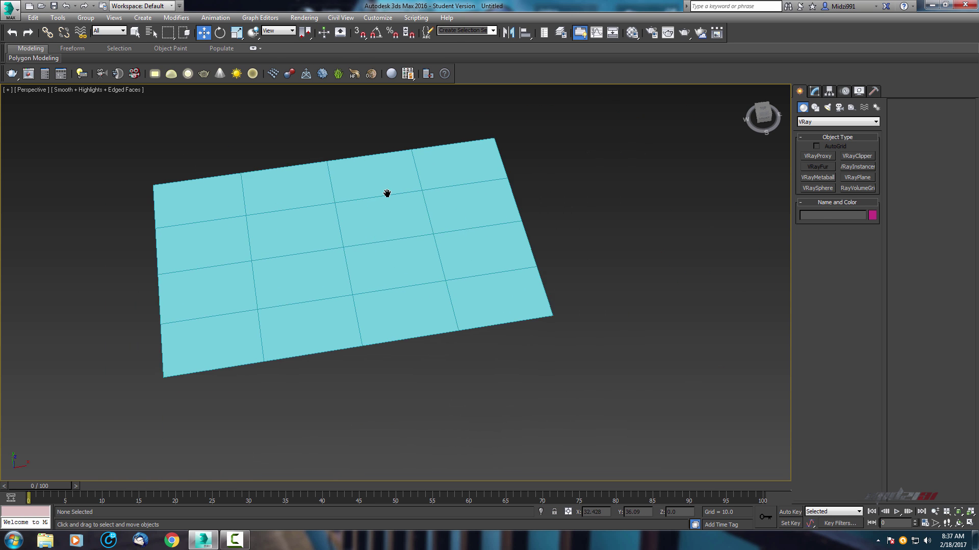
scroll(387, 192, "up", 3)
left_click(386, 270)
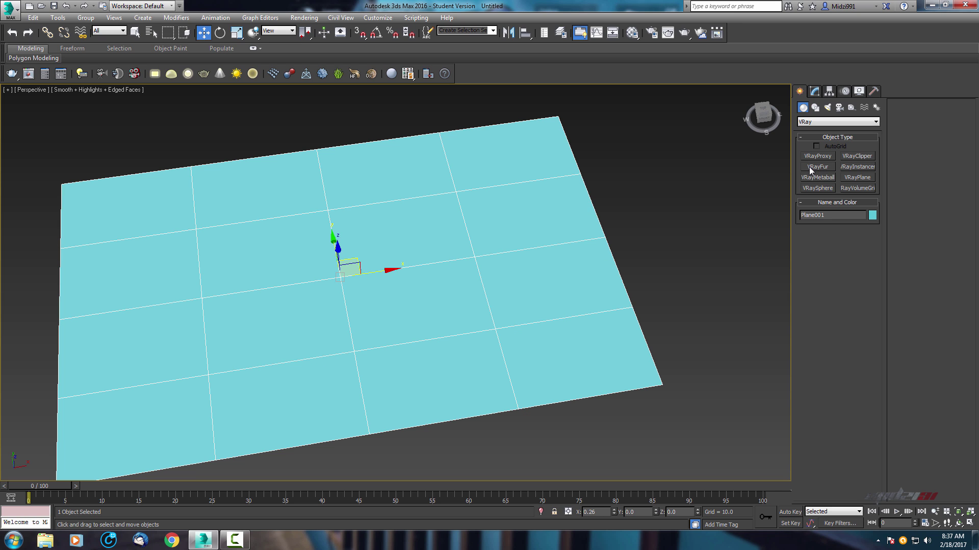
left_click(830, 166)
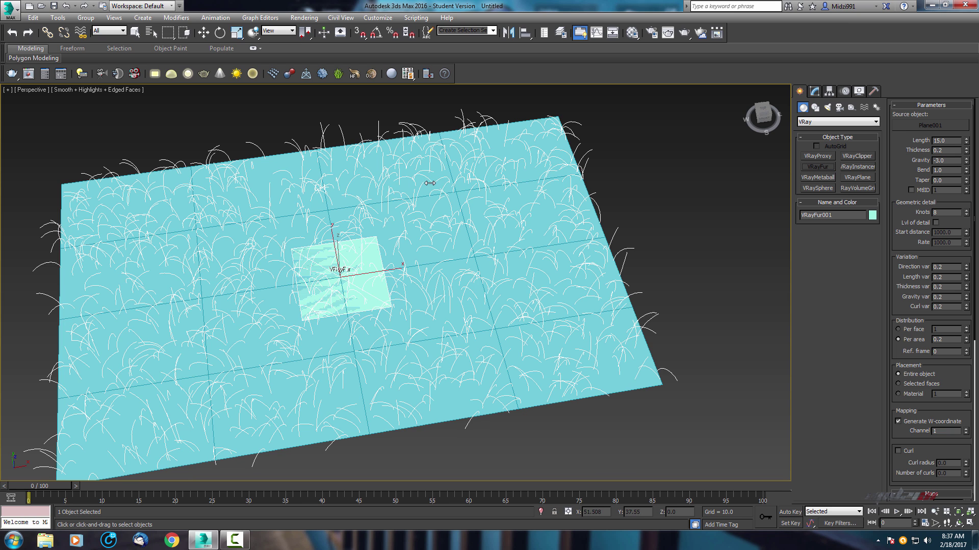
scroll(504, 152, "down", 2)
middle_click_drag(455, 176, 443, 204)
scroll(459, 194, "up", 6)
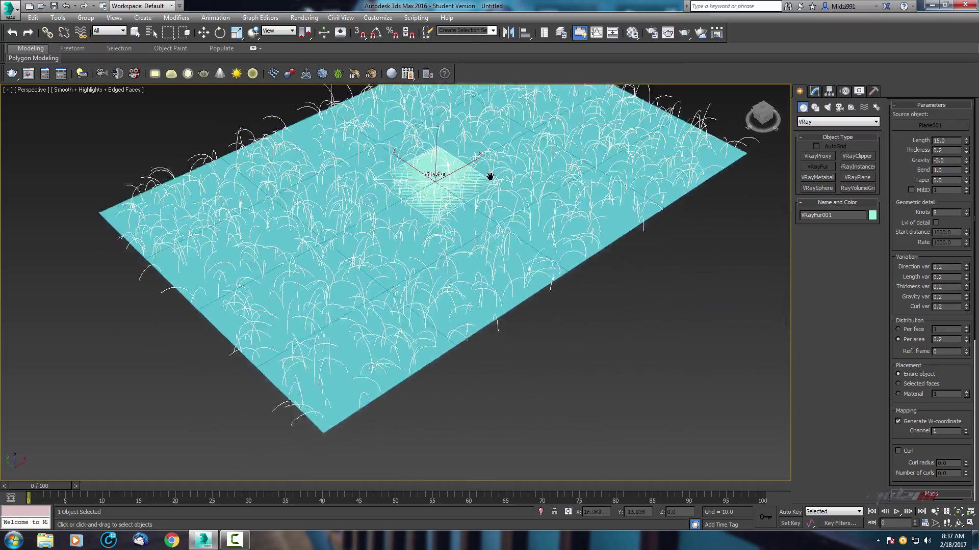
middle_click_drag(490, 175, 465, 188)
scroll(458, 196, "down", 10)
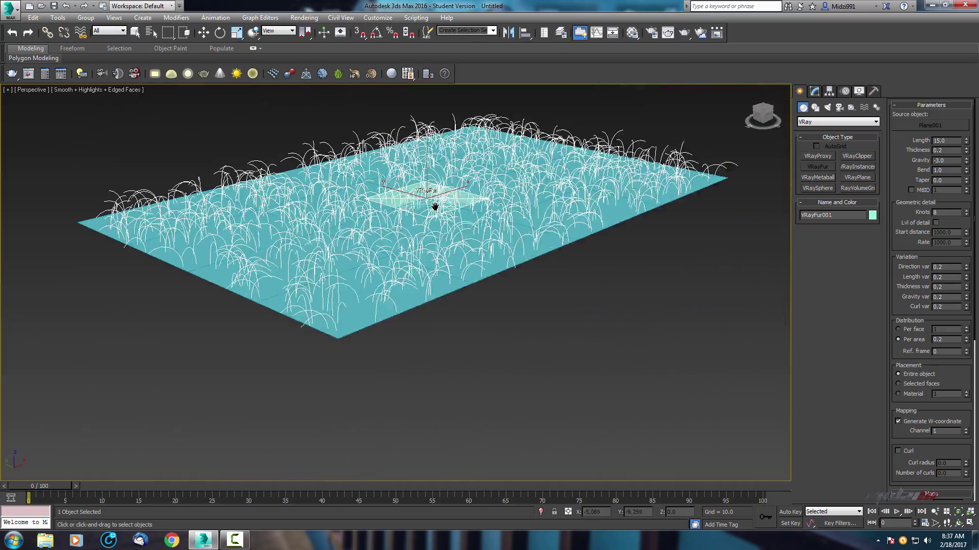
middle_click_drag(426, 216, 428, 223)
scroll(425, 225, "up", 8)
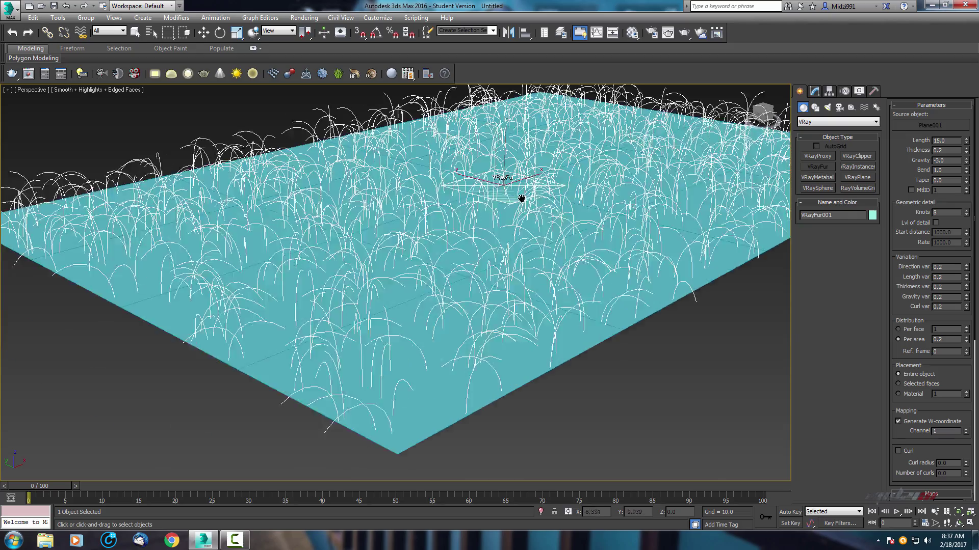
middle_click_drag(520, 197, 504, 129)
scroll(411, 194, "down", 6)
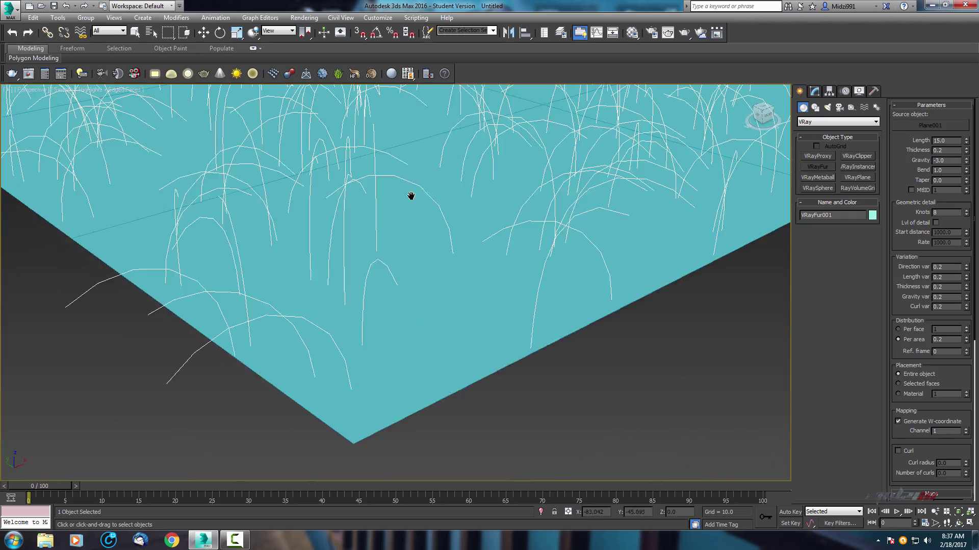
key("shift+q")
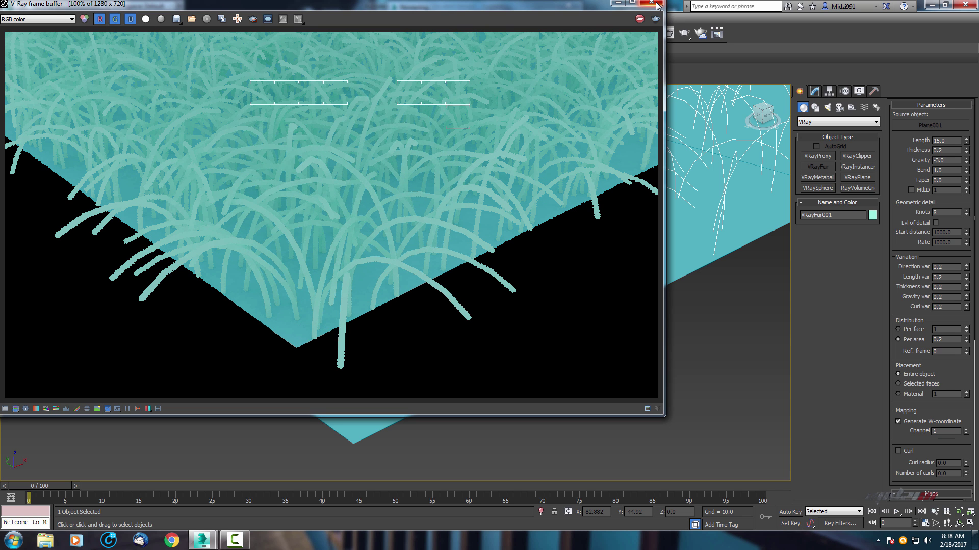
left_click(656, 5)
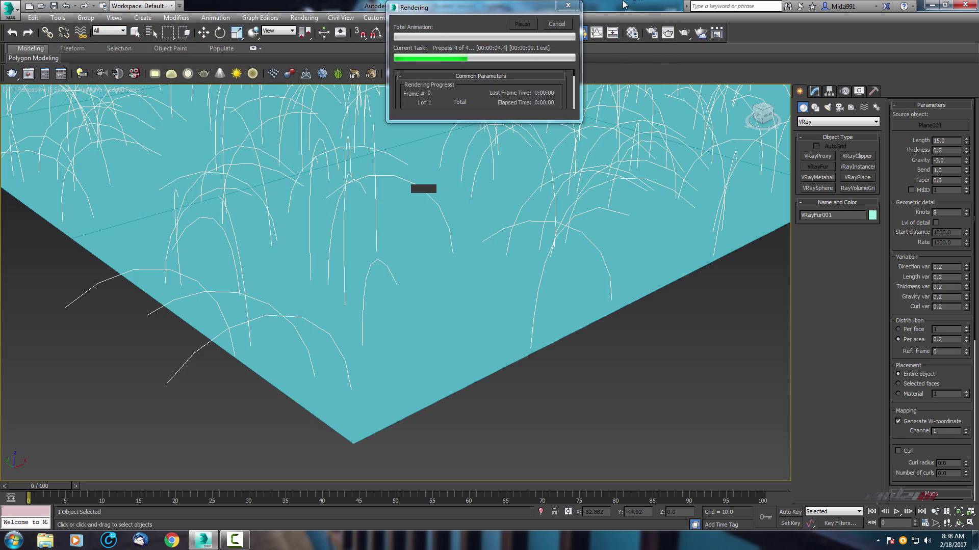
left_click(570, 24)
scroll(518, 157, "down", 5)
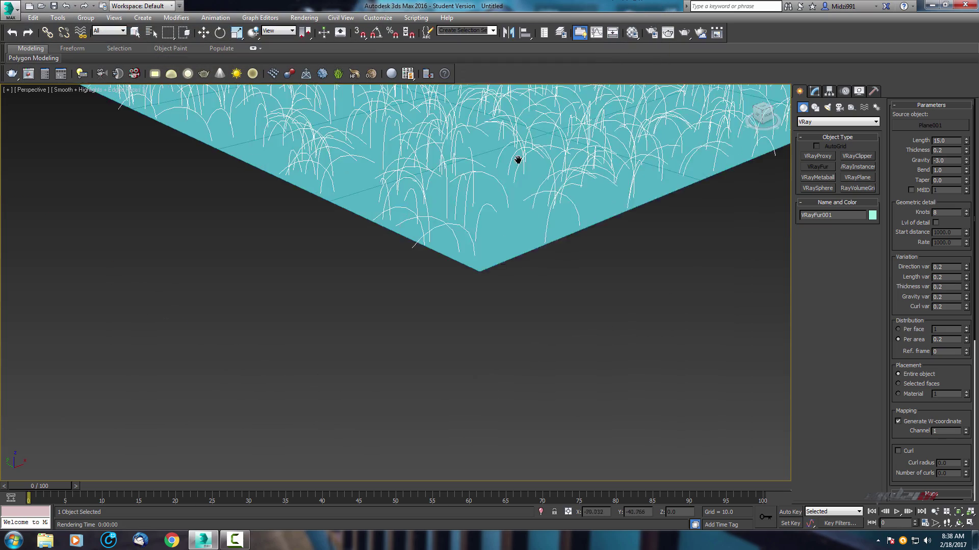
middle_click_drag(517, 157, 486, 176)
scroll(489, 161, "up", 8)
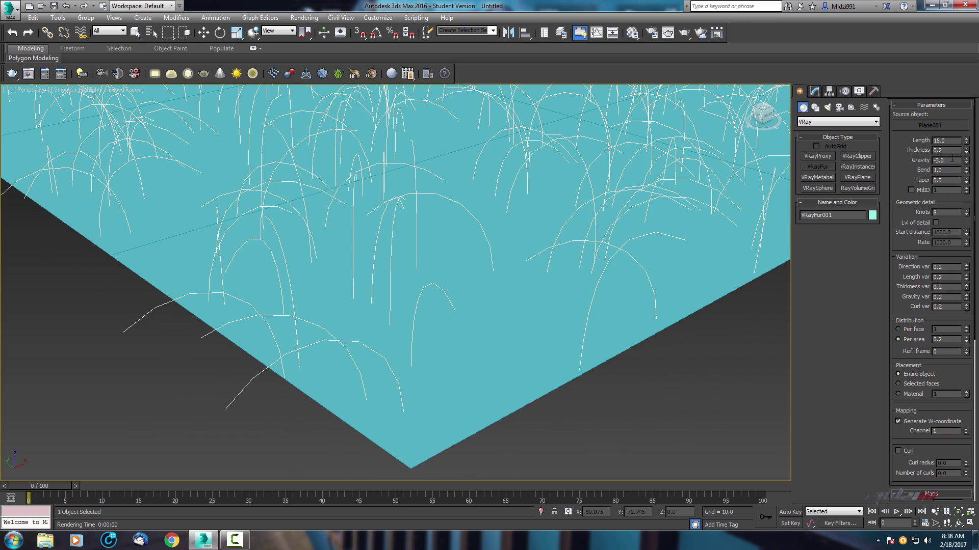
scroll(513, 273, "down", 8)
middle_click_drag(509, 382, 430, 301)
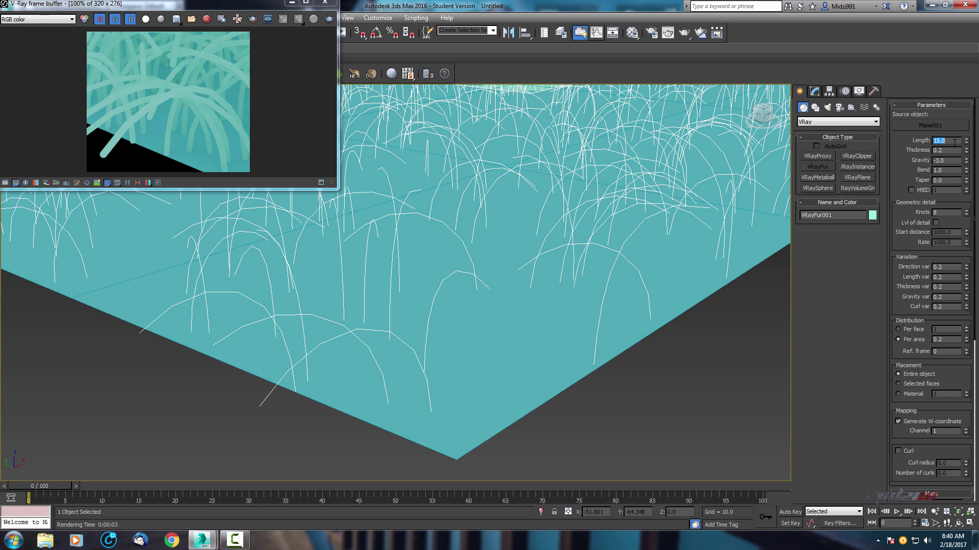
- Set the VRayFur length to 6.0 and thickness to 0.4
key("Return")
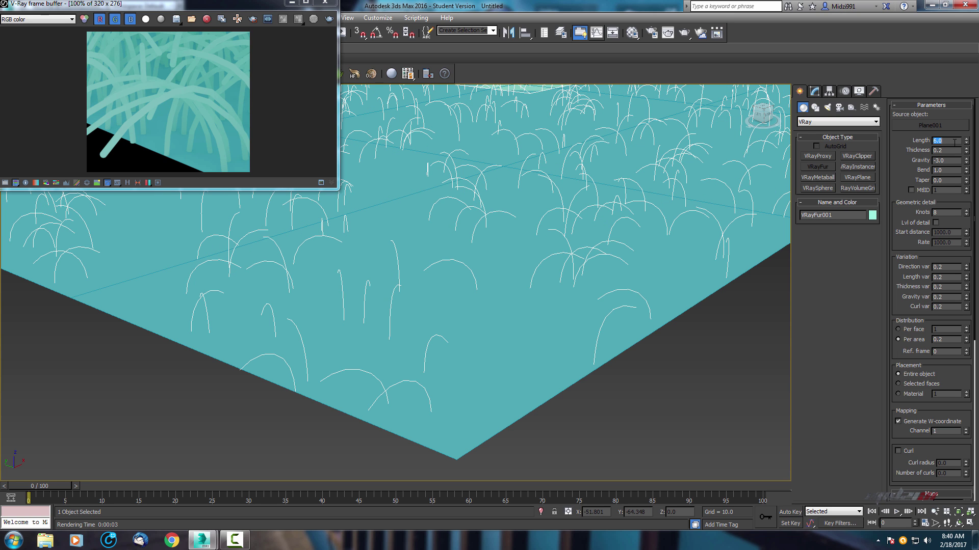
double_click(947, 150)
type("0.4")
key("Return")
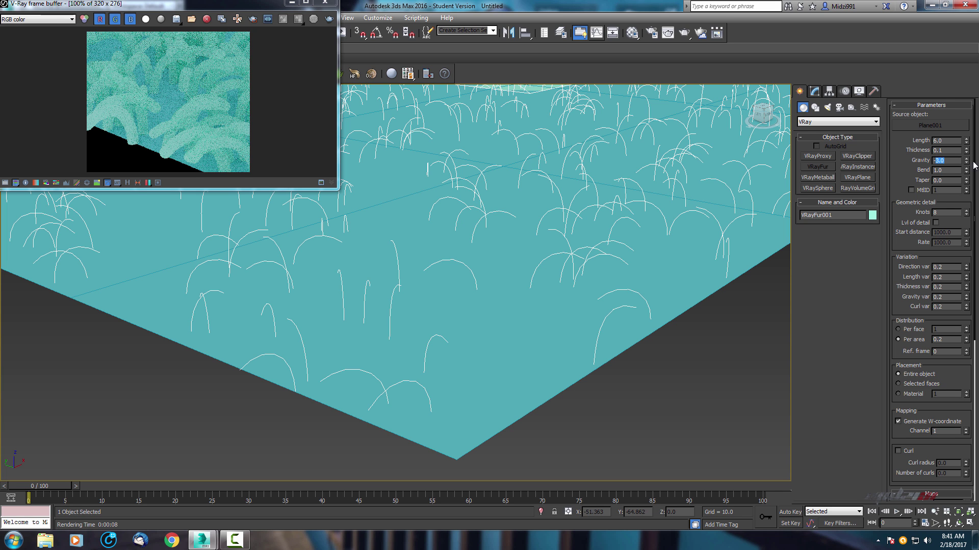
- Set fur gravity to -1.8, bend 1.1 and taper 1.0, then render to check the blades
left_click_drag(968, 162, 973, 138)
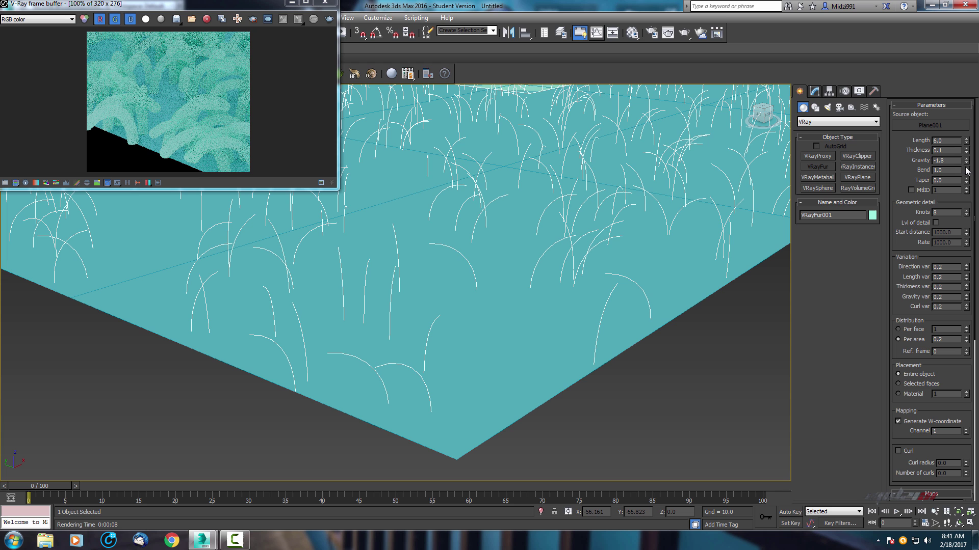
left_click_drag(968, 171, 969, 168)
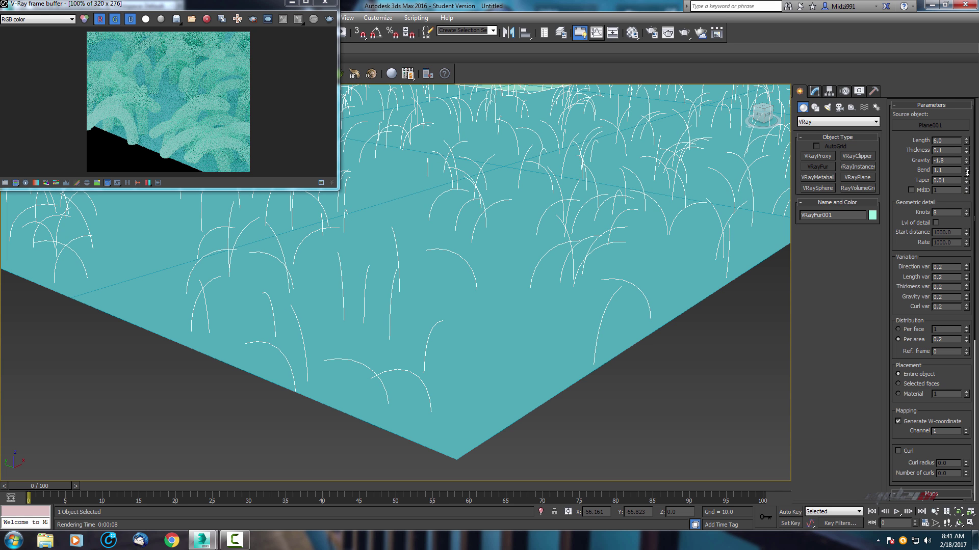
left_click_drag(966, 178, 966, 163)
key("shift+q")
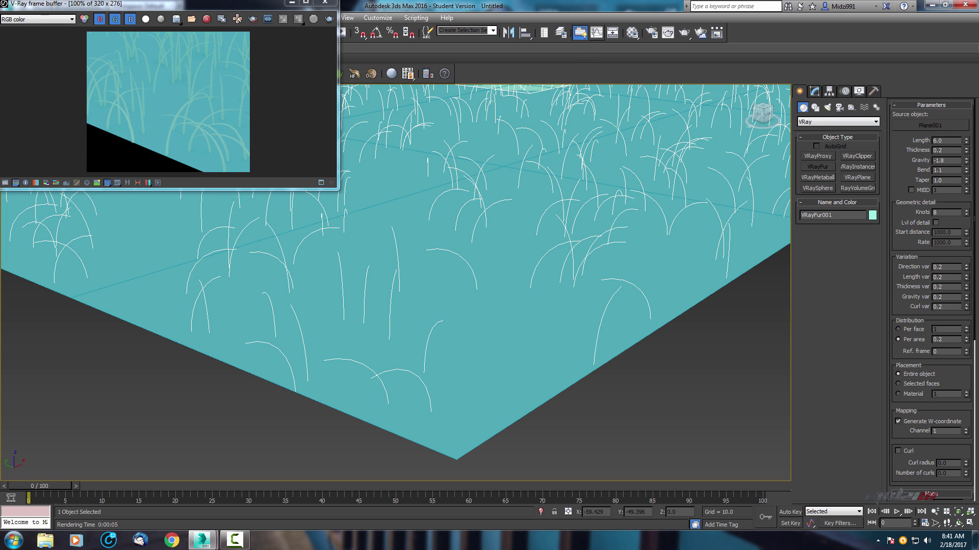
key("shift+q")
- Raise Length var to 0.4, Thickness var to 1.0 and Gravity var to 1.0, re-rendering after each
left_click(966, 275)
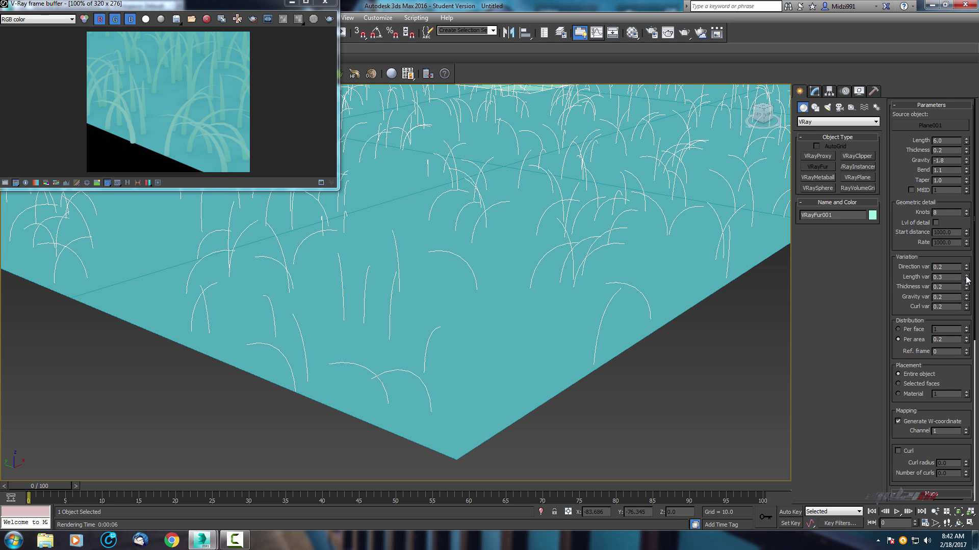
key("shift+q")
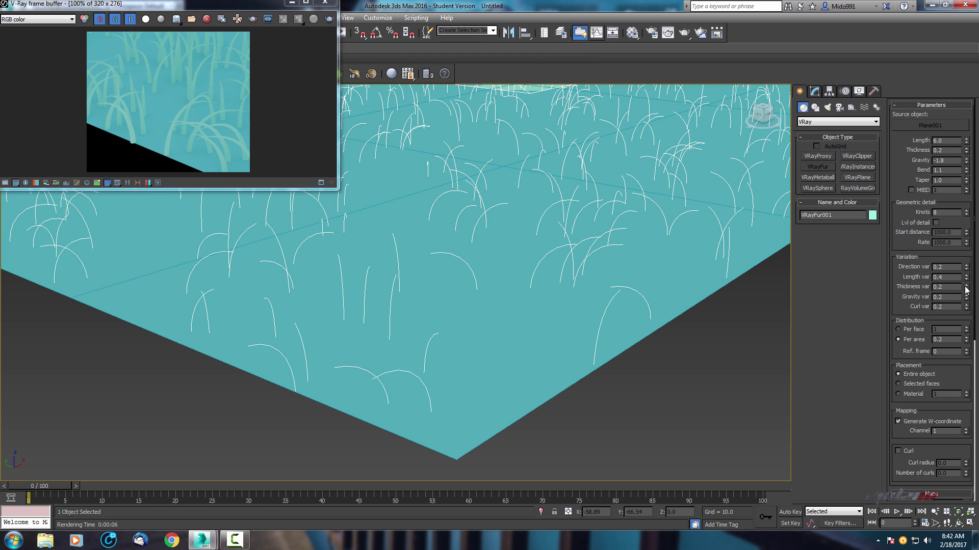
left_click_drag(965, 287, 965, 278)
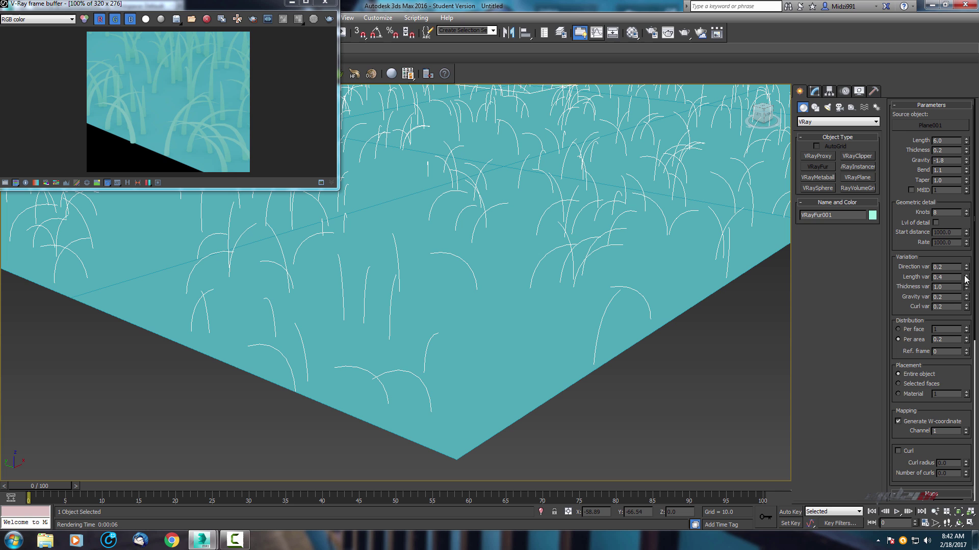
key("shift+q")
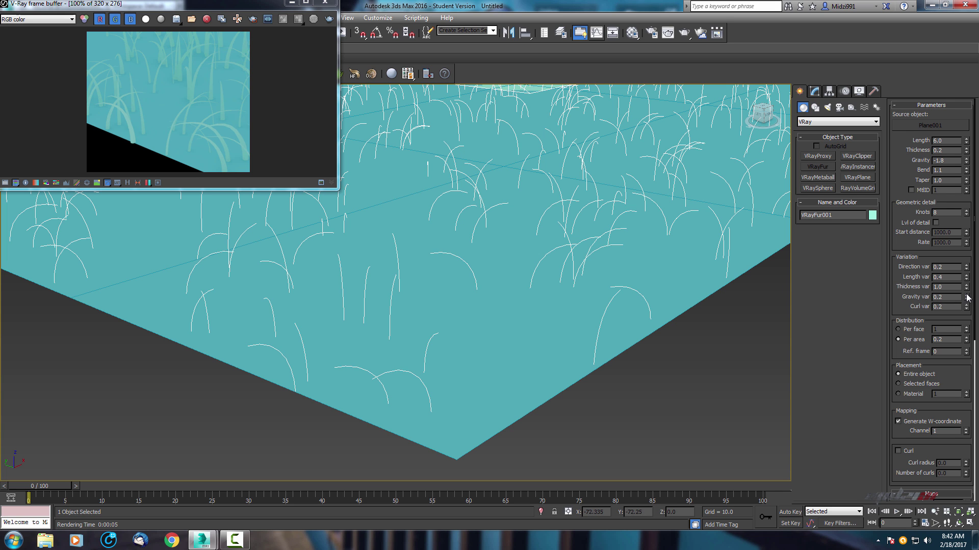
left_click_drag(967, 299, 966, 288)
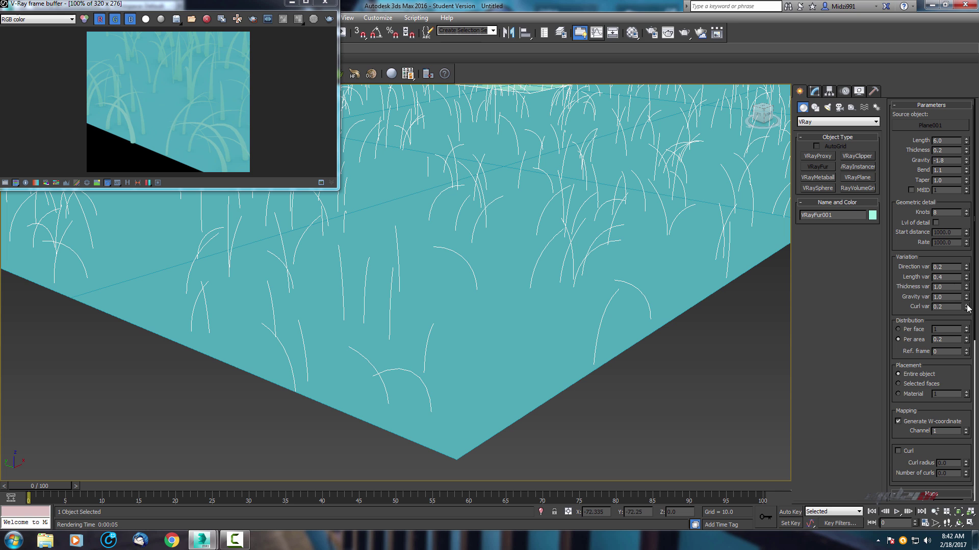
key("shift+q")
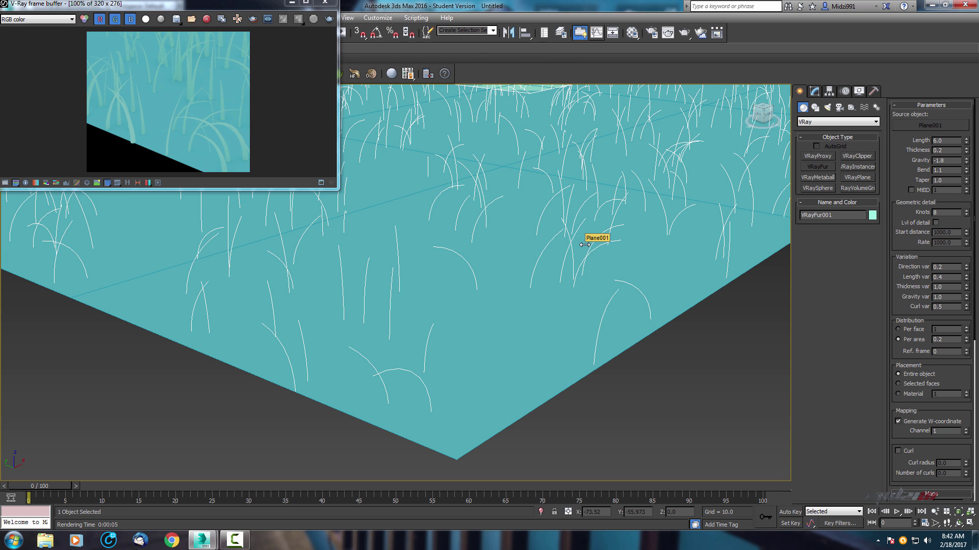
middle_click_drag(584, 245, 583, 219)
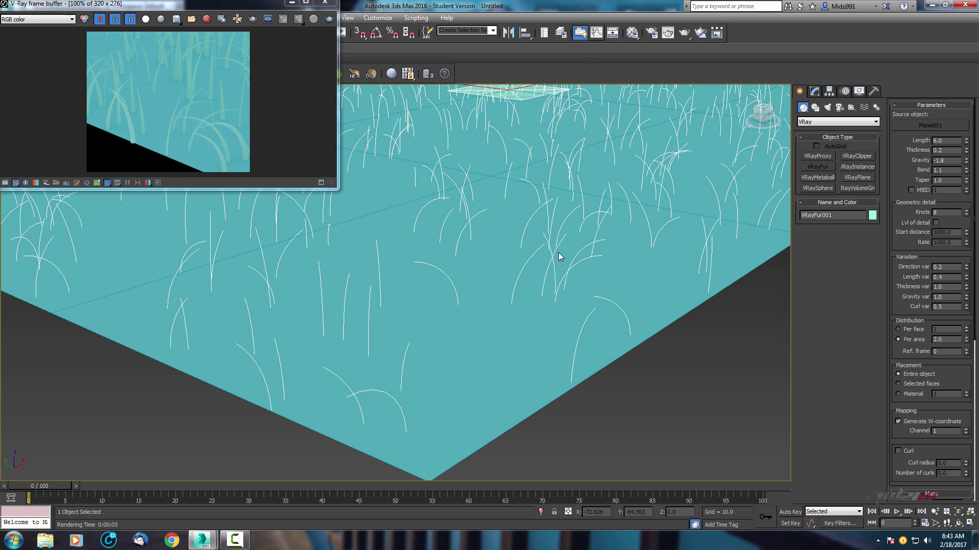
- Render the grass at Per area 2.0 and pan across the denser field
key("shift+q")
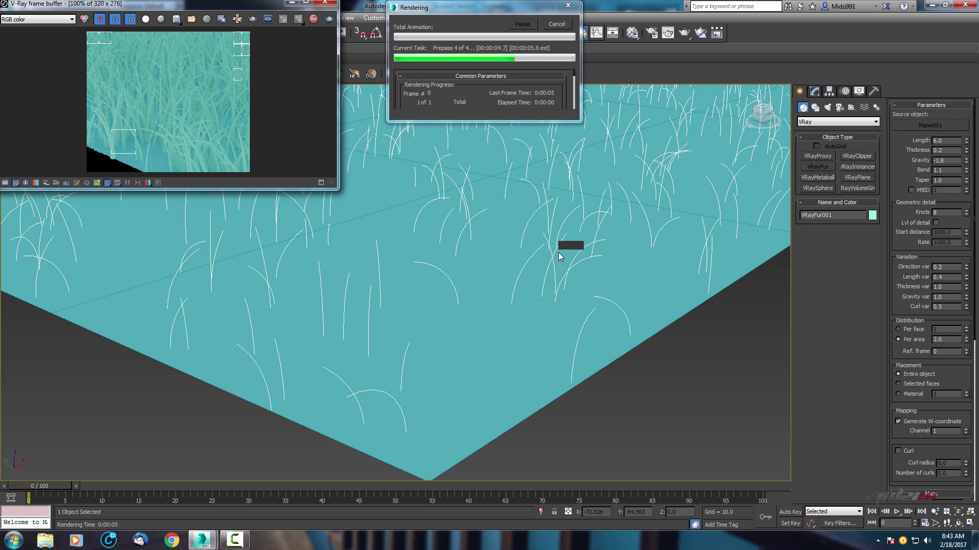
middle_click_drag(558, 253, 469, 328)
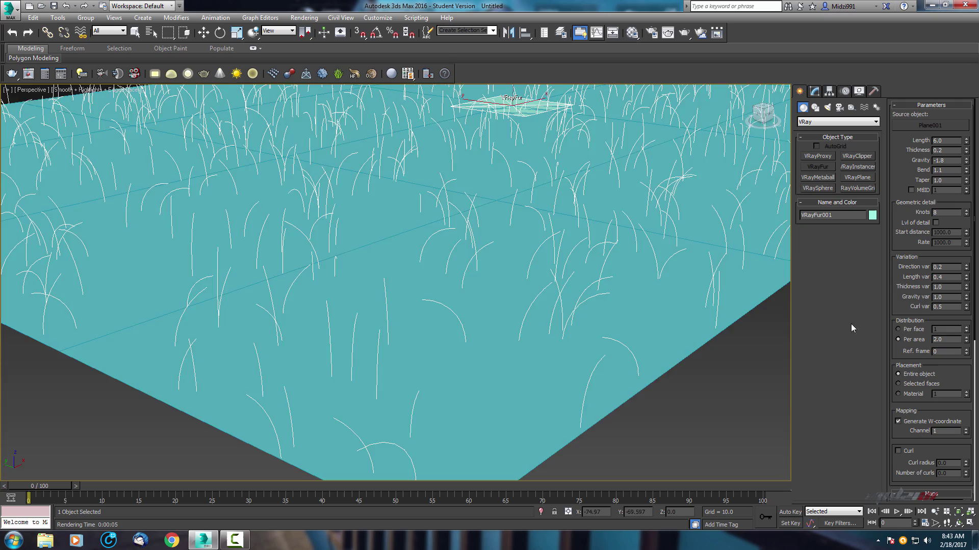
- Open the Material Editor (M) and change the first slot's Standard material to VRayMtl
scroll(345, 305, "down", 8)
middle_click_drag(345, 306, 449, 375, "alt")
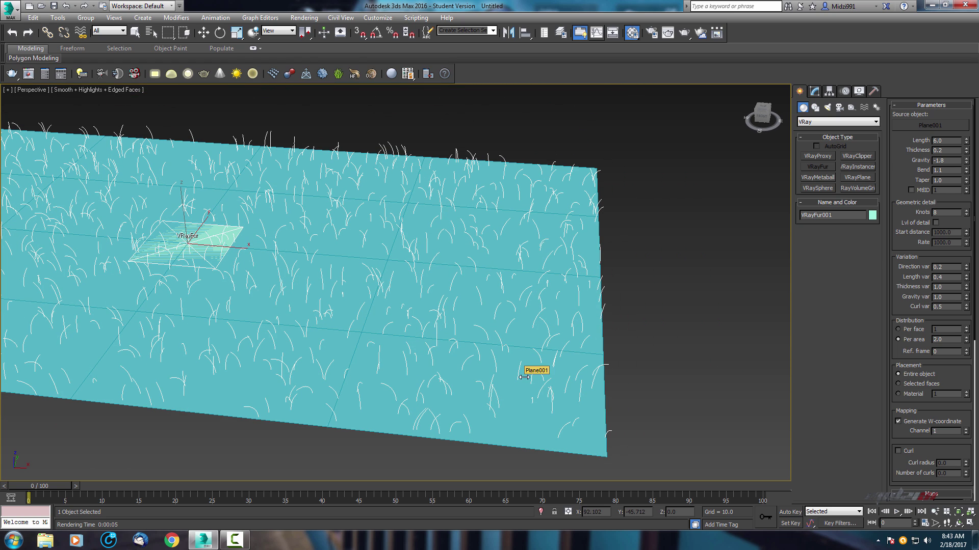
key("m")
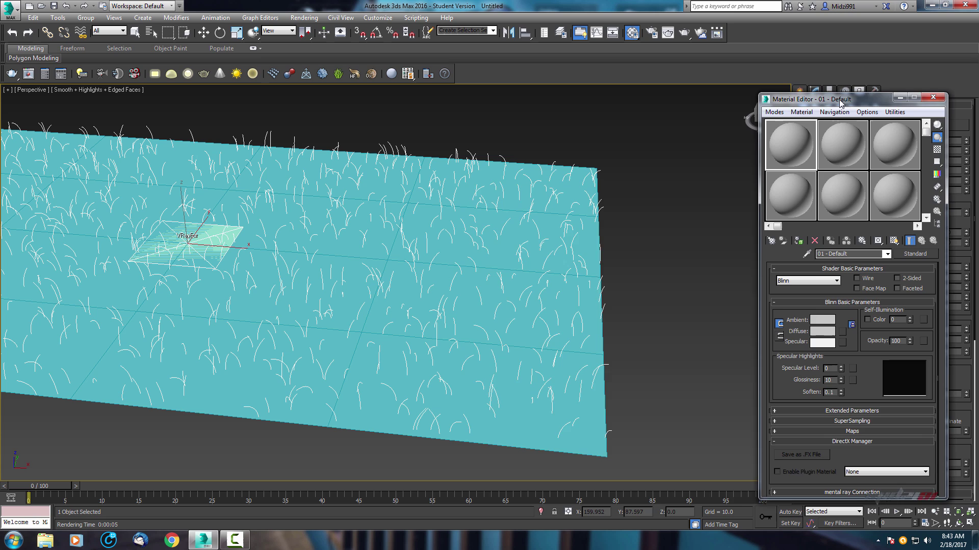
left_click_drag(841, 102, 580, 75)
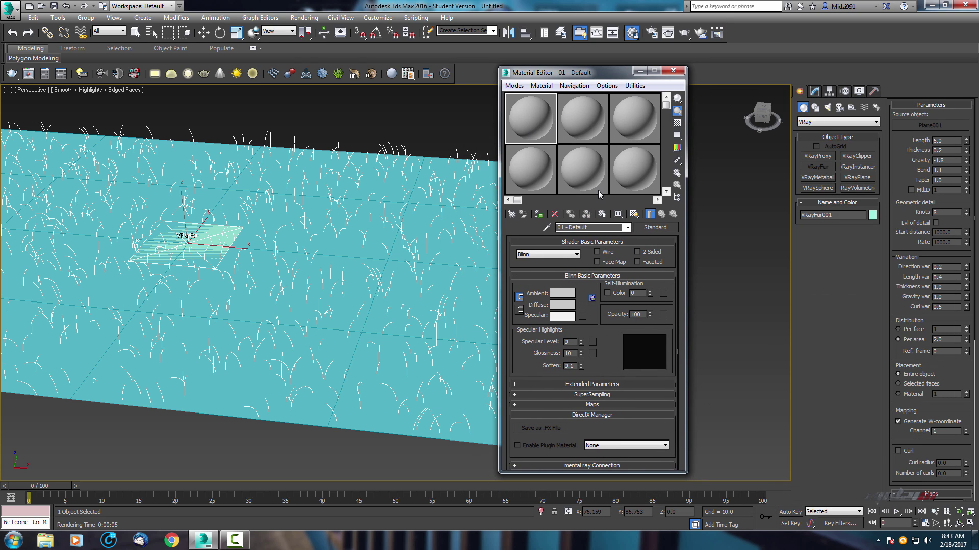
left_click(673, 229)
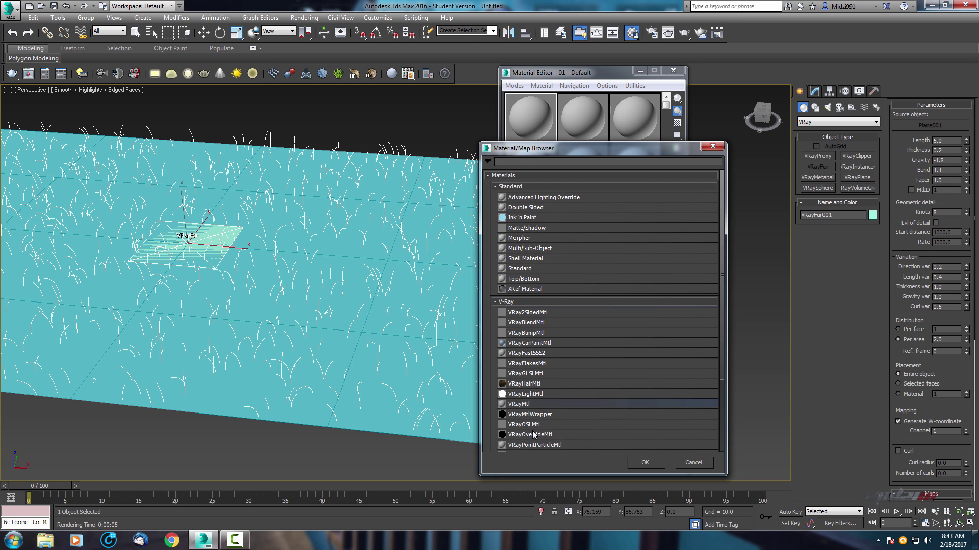
double_click(509, 405)
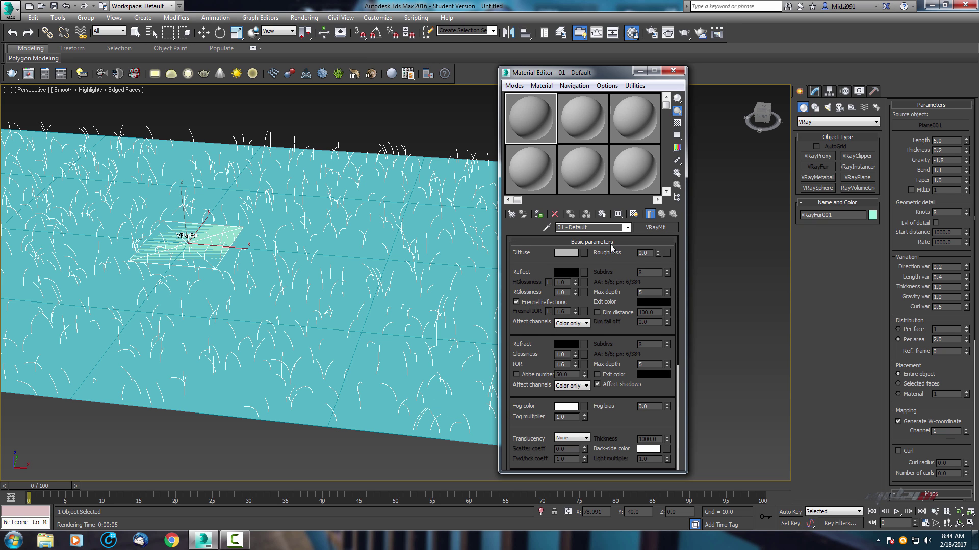
- Load the grass image from the data drive as a Bitmap in the Diffuse slot
left_click(584, 253)
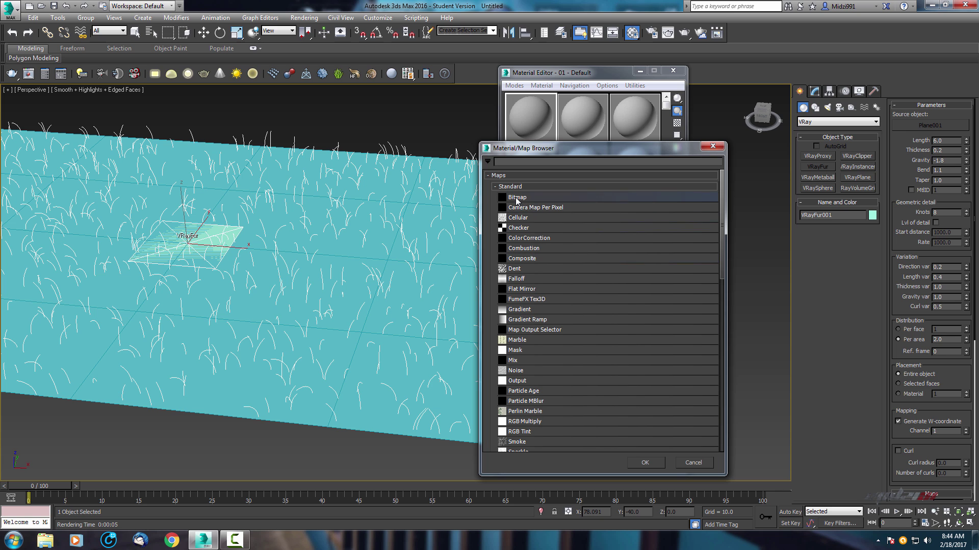
double_click(516, 199)
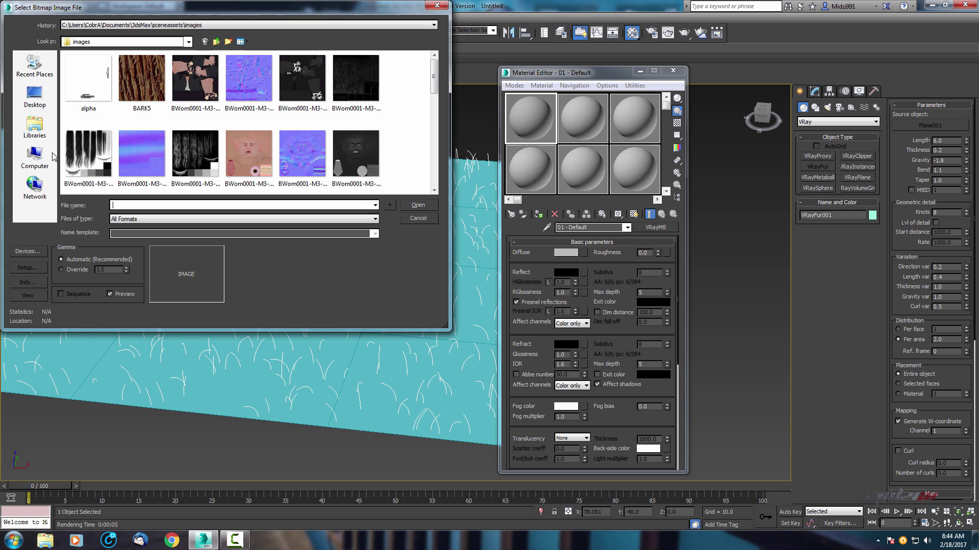
left_click(36, 158)
double_click(334, 76)
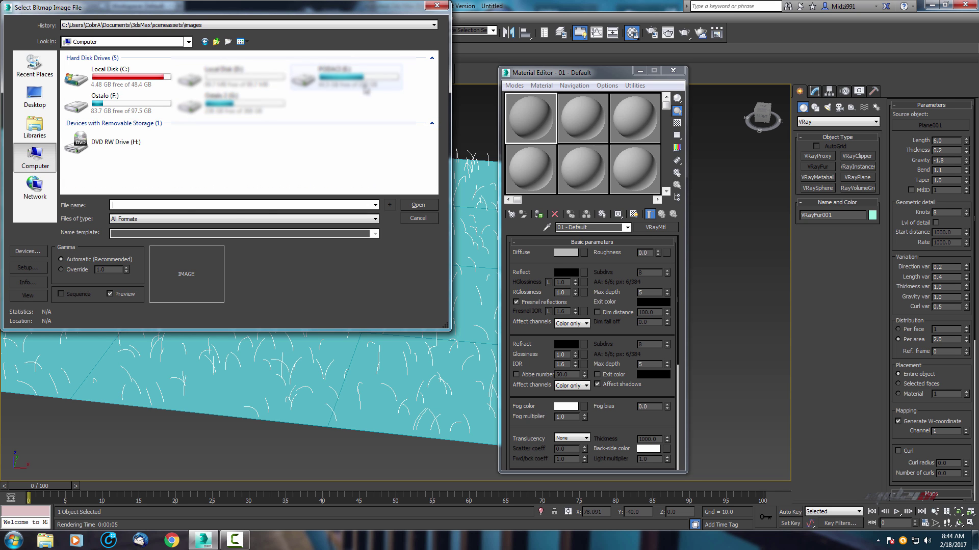
left_click(148, 93)
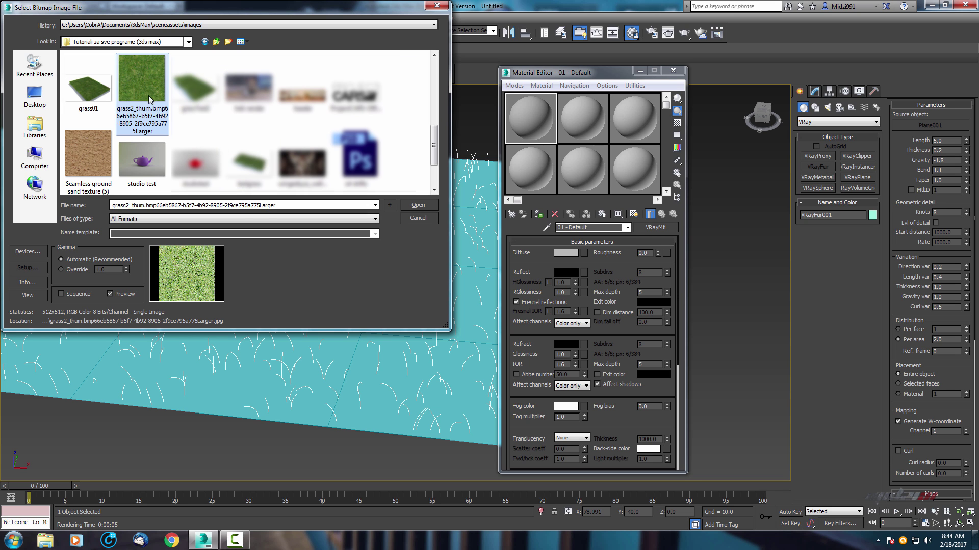
left_click(433, 204)
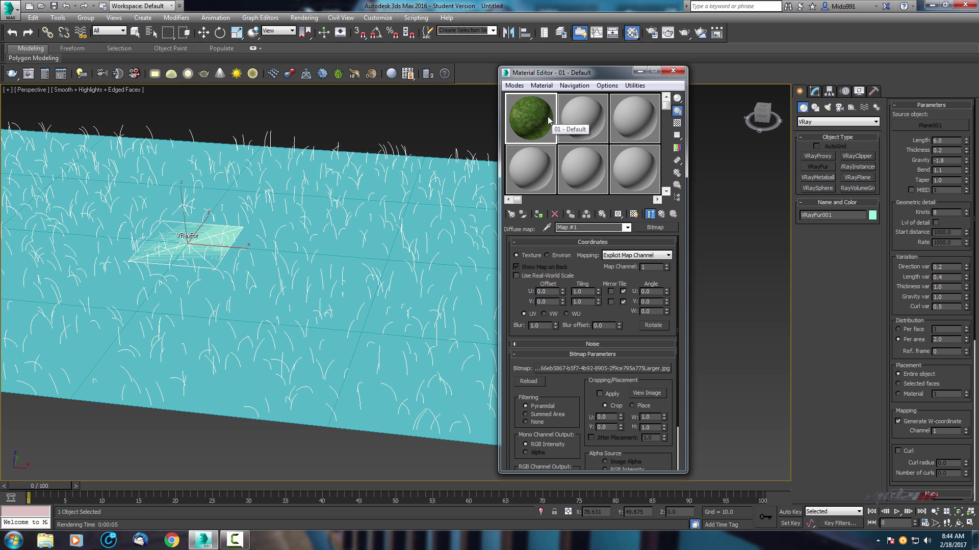
- Enlarge the grass material preview sphere and bring the viewport closer over the grass plane
double_click(539, 122)
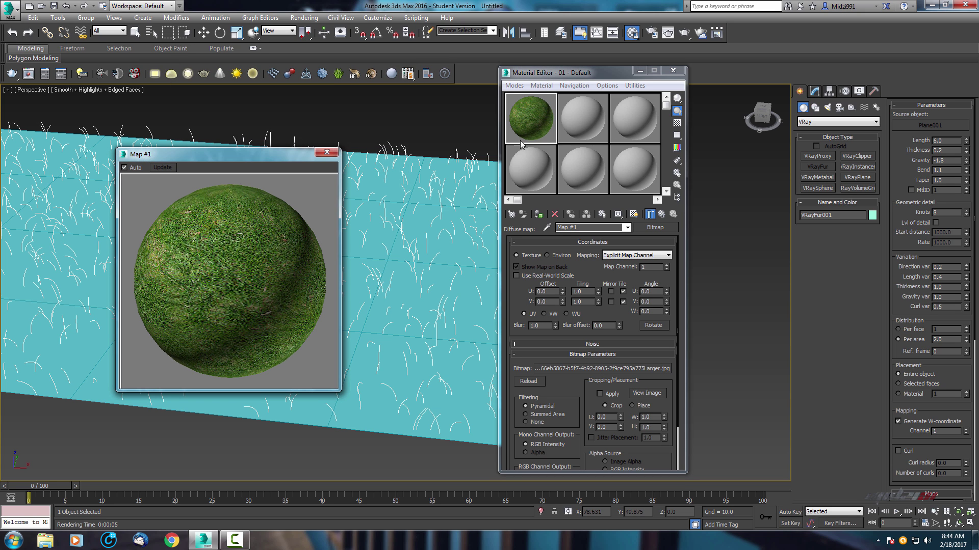
left_click_drag(264, 157, 180, 73)
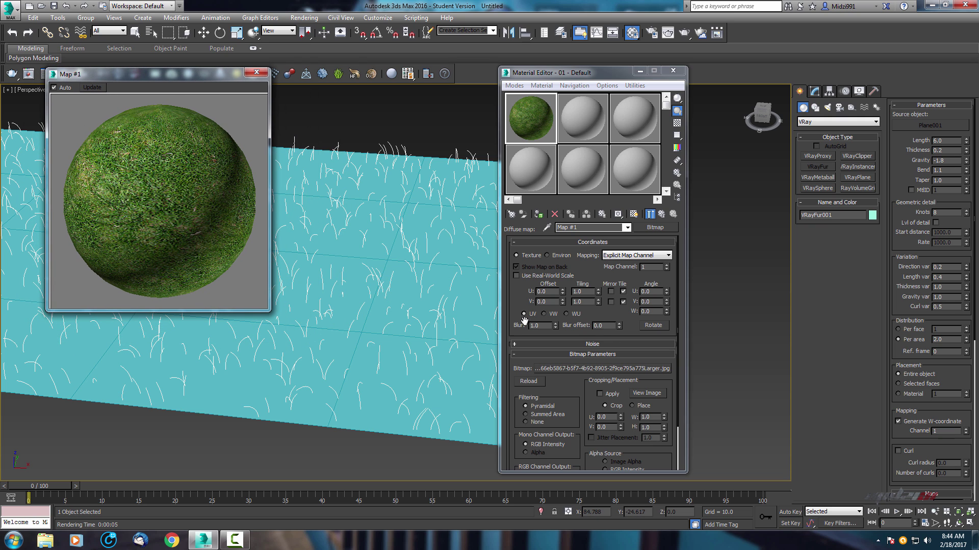
scroll(387, 258, "up", 5)
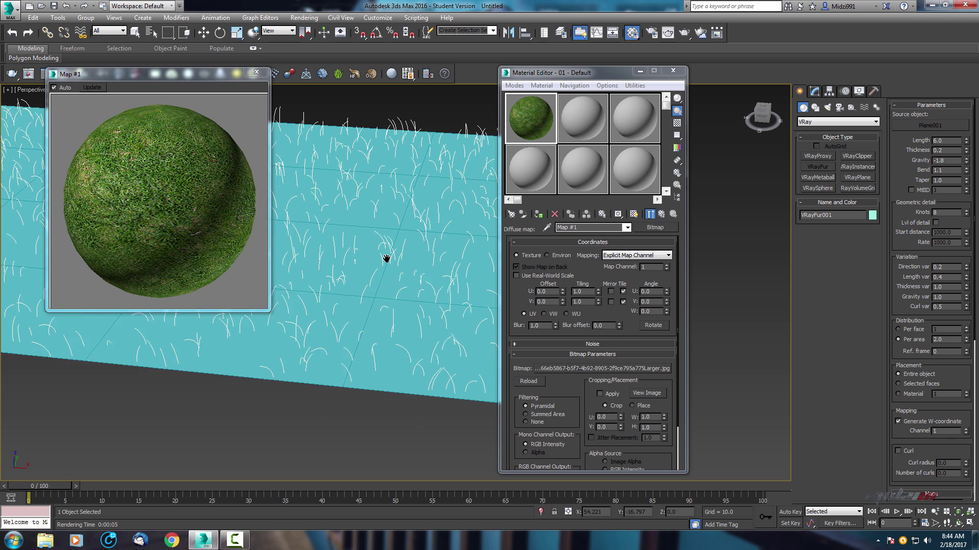
middle_click_drag(387, 258, 448, 298)
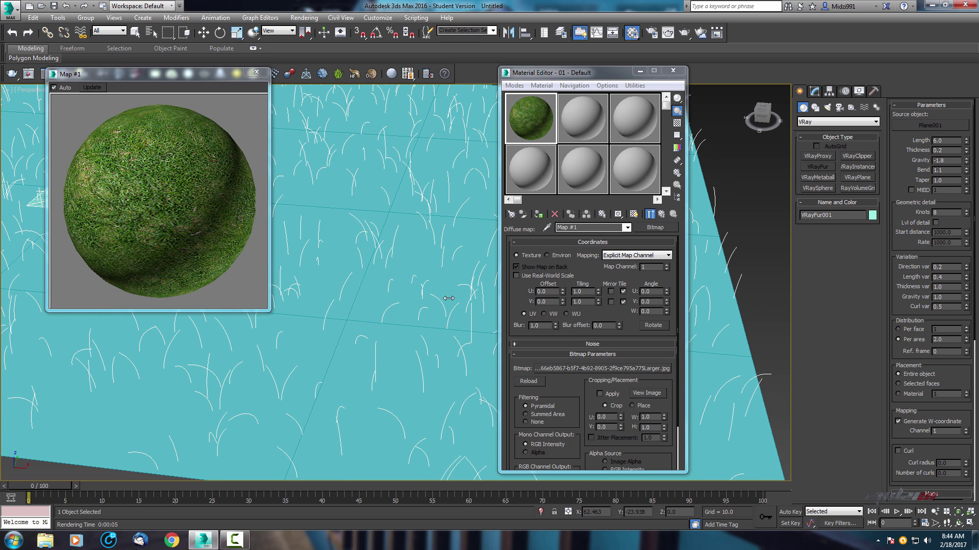
- Return to the parent material 01 - Default and expand its Maps rollout
left_click(627, 228)
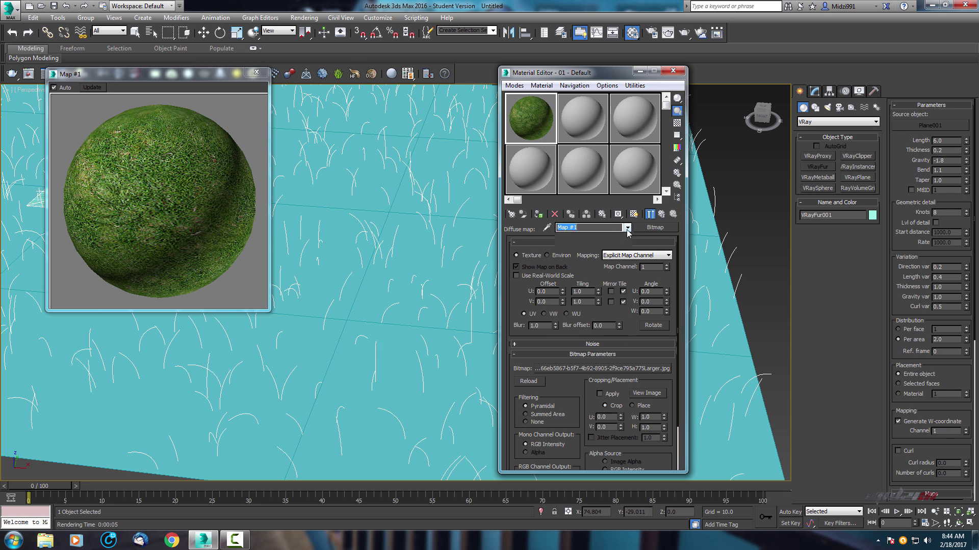
left_click(579, 237)
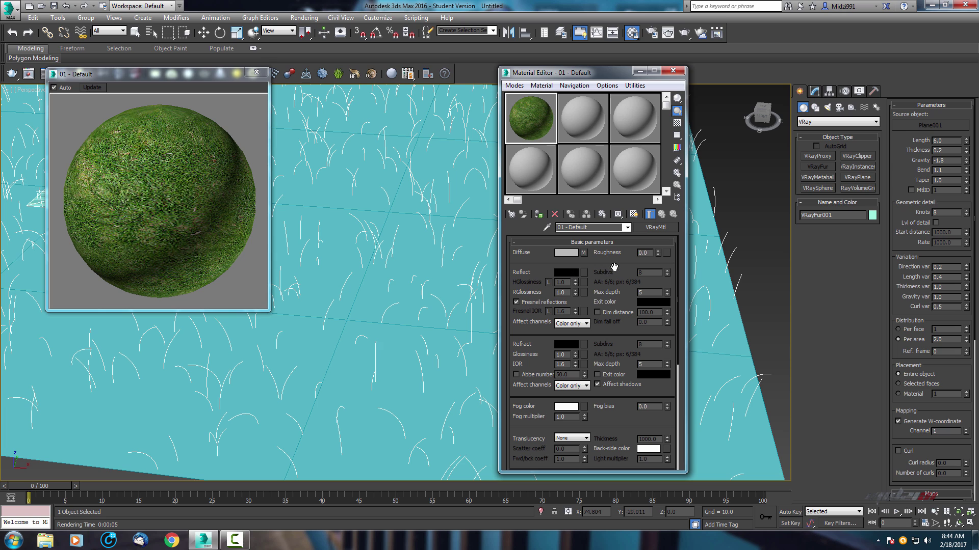
left_click_drag(630, 273, 640, 50)
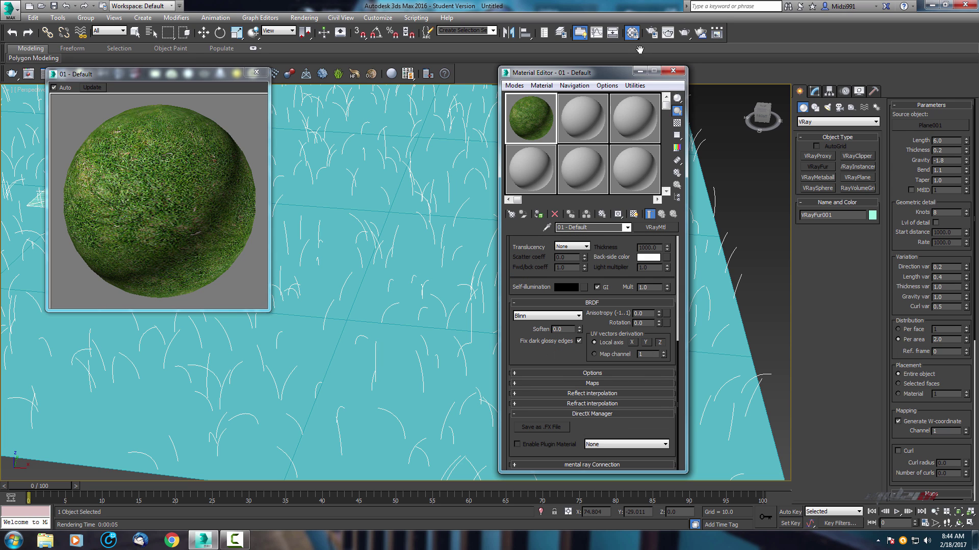
left_click(597, 384)
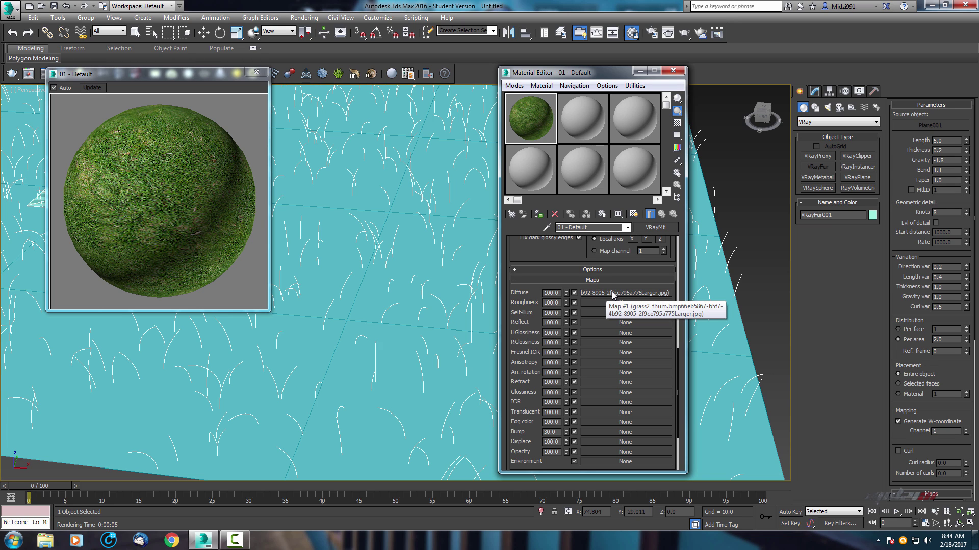
- Copy the Diffuse grass bitmap into the Reflect, RGlossiness and Bump map slots
left_click_drag(613, 296, 621, 329)
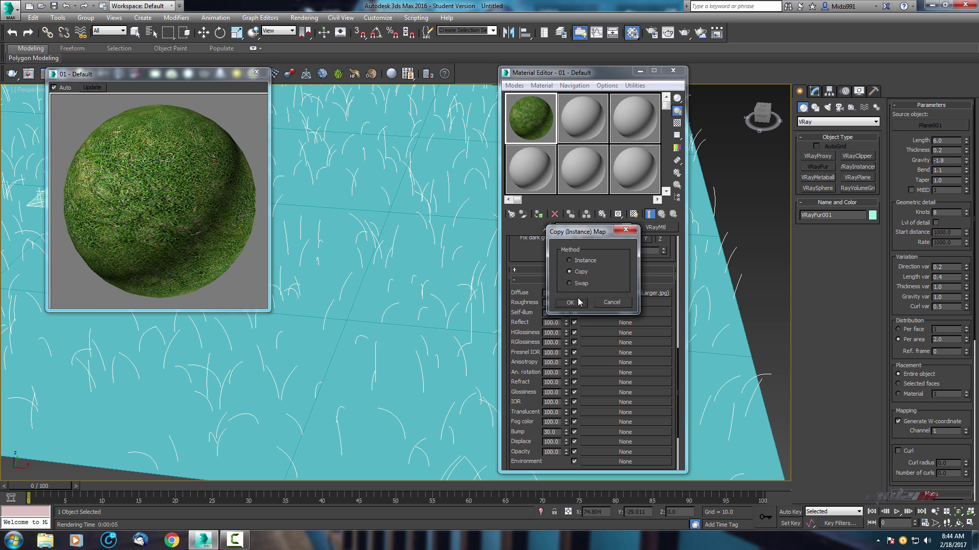
left_click(574, 302)
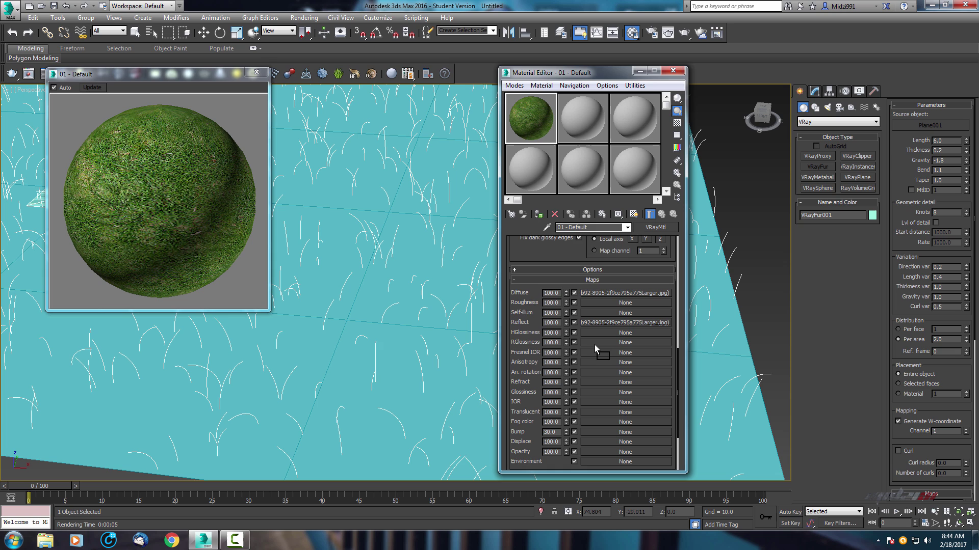
left_click_drag(594, 345, 591, 433)
left_click(570, 303)
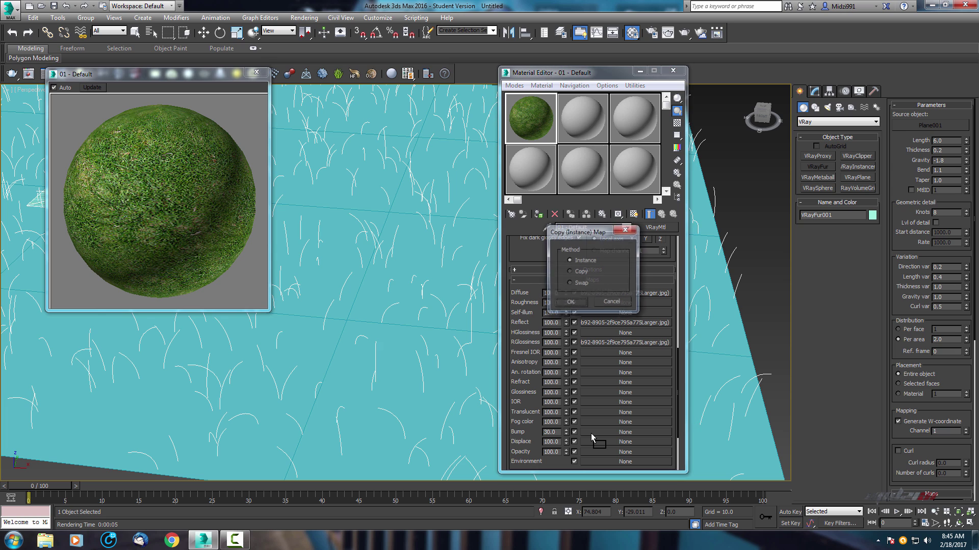
left_click(572, 304)
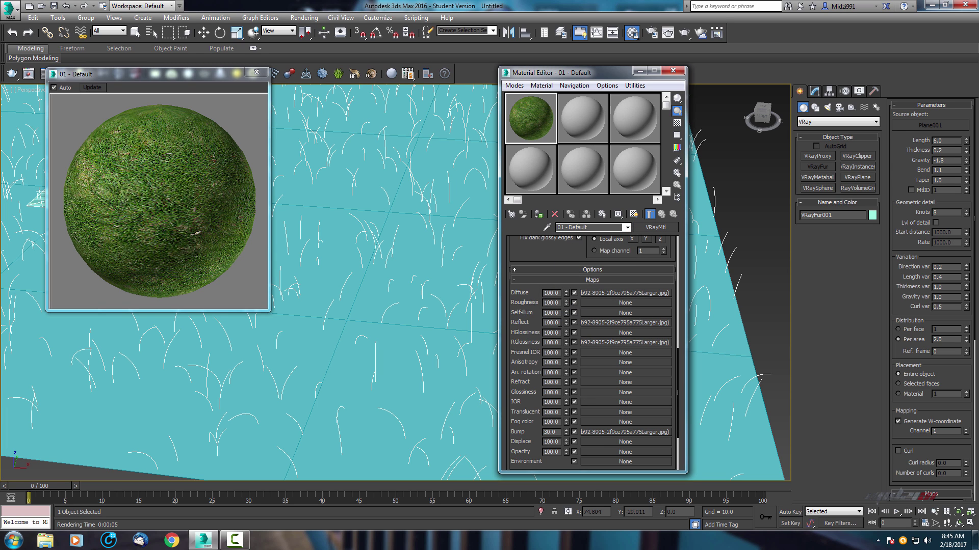
- Set the Reflect map amount to 50 and the RGlossiness amount to 40
double_click(552, 323)
type("50")
key("Return")
double_click(559, 342)
type("40")
key("Return")
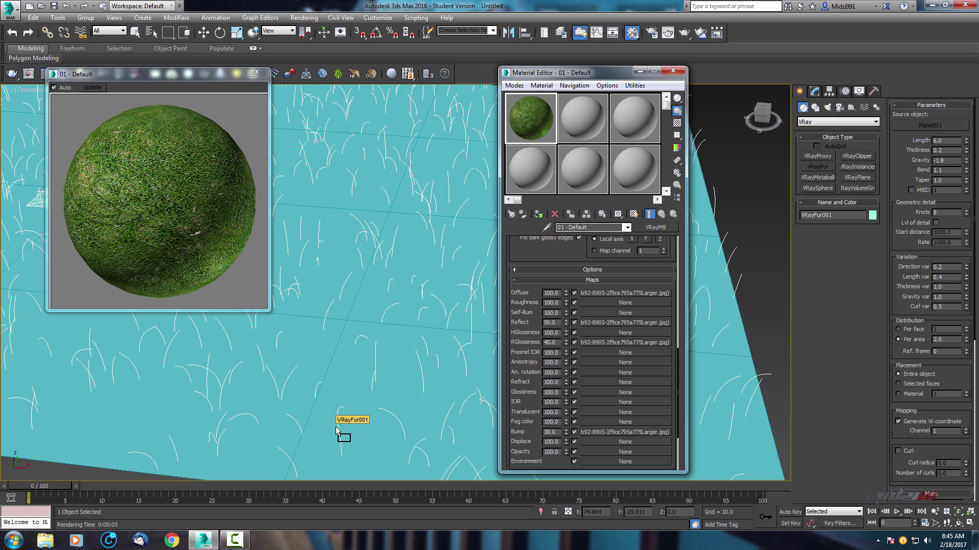
scroll(406, 234, "down", 3)
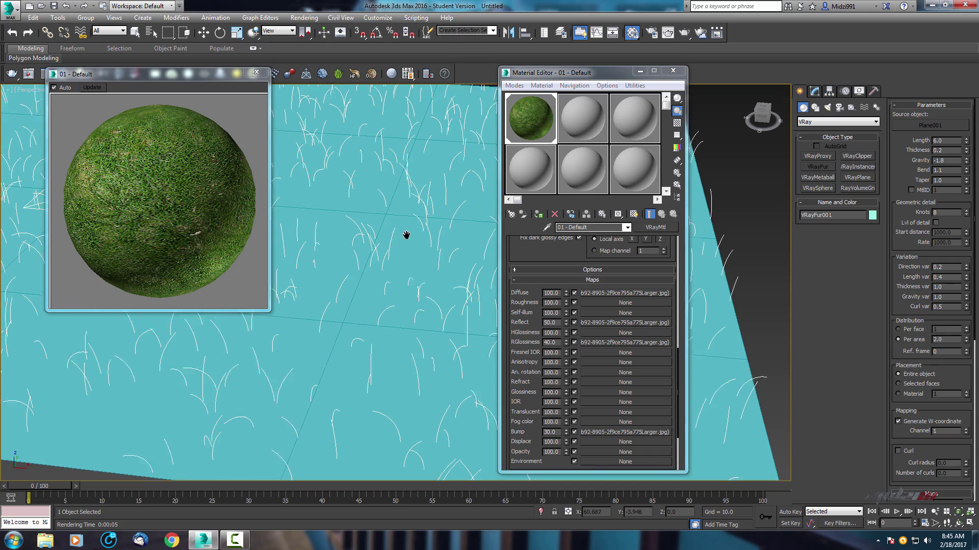
middle_click_drag(406, 234, 436, 183)
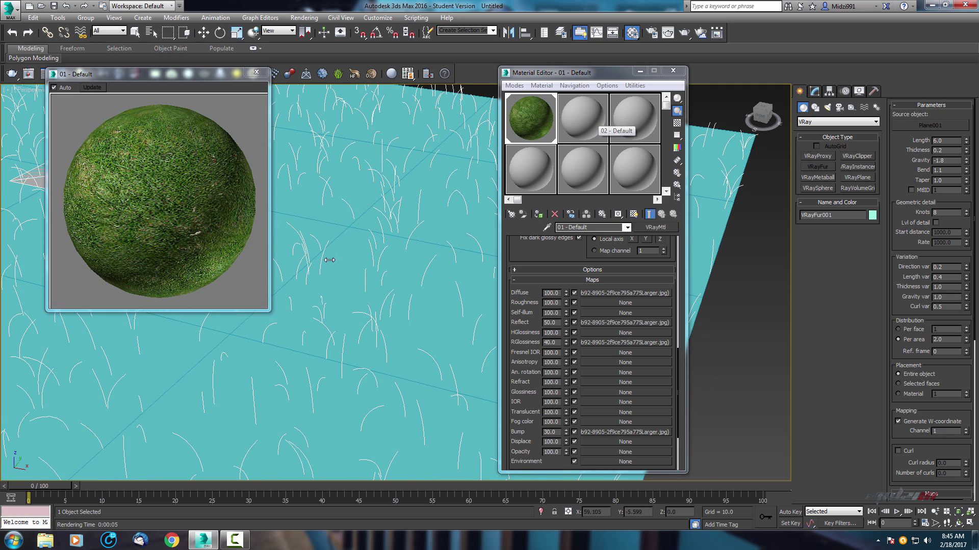
middle_click_drag(459, 229, 310, 317)
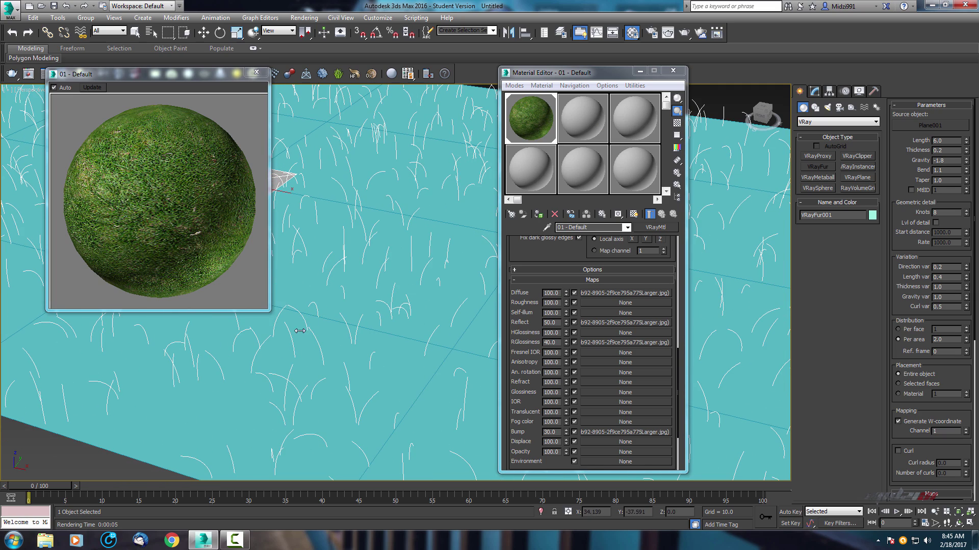
middle_click_drag(275, 357, 360, 346)
- Inspect the Per area 4.0 grass render in the maximized V-Ray frame buffer, zooming in and out
scroll(360, 347, "up", 4)
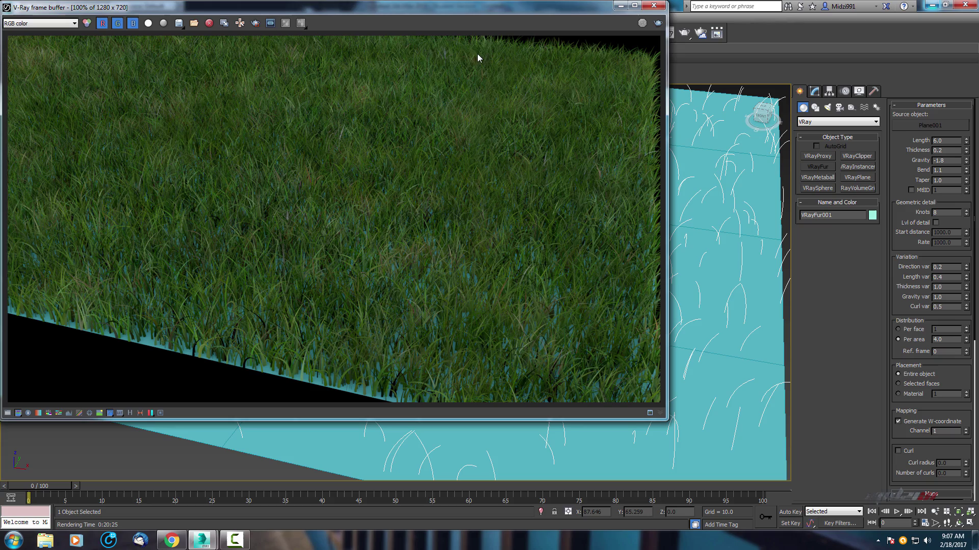
left_click(634, 5)
scroll(435, 176, "up", 1)
scroll(300, 218, "down", 1)
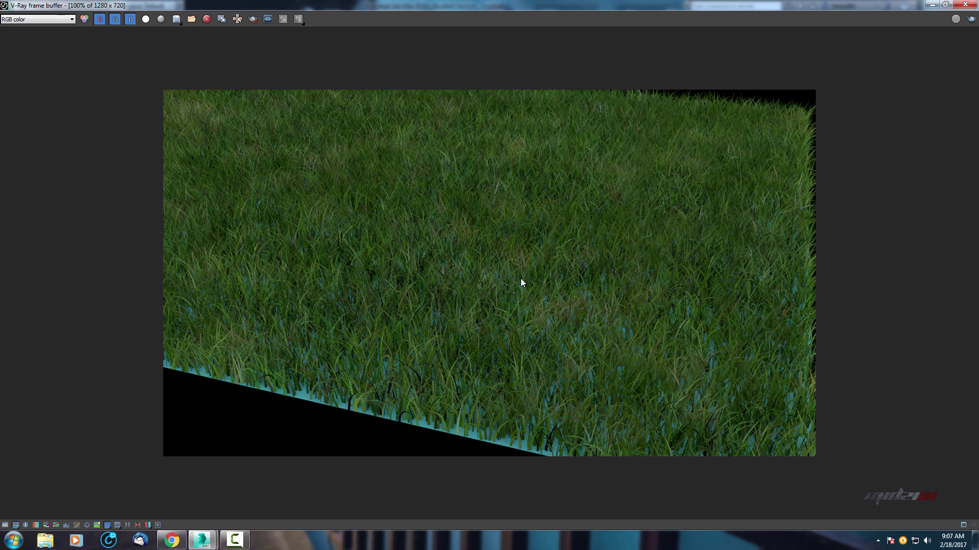
scroll(662, 296, "down", 1)
scroll(627, 299, "up", 1)
scroll(548, 280, "up", 1)
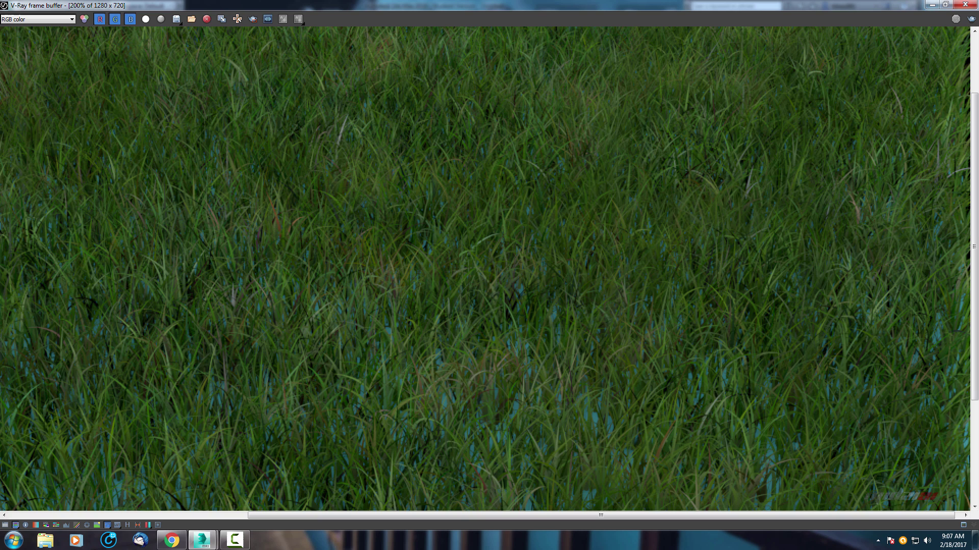
left_click(946, 5)
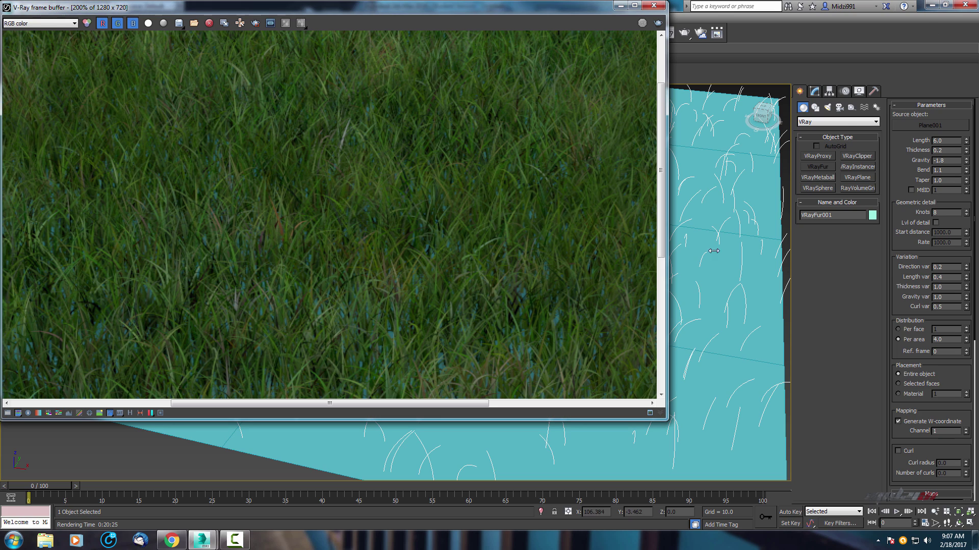
scroll(333, 246, "down", 1)
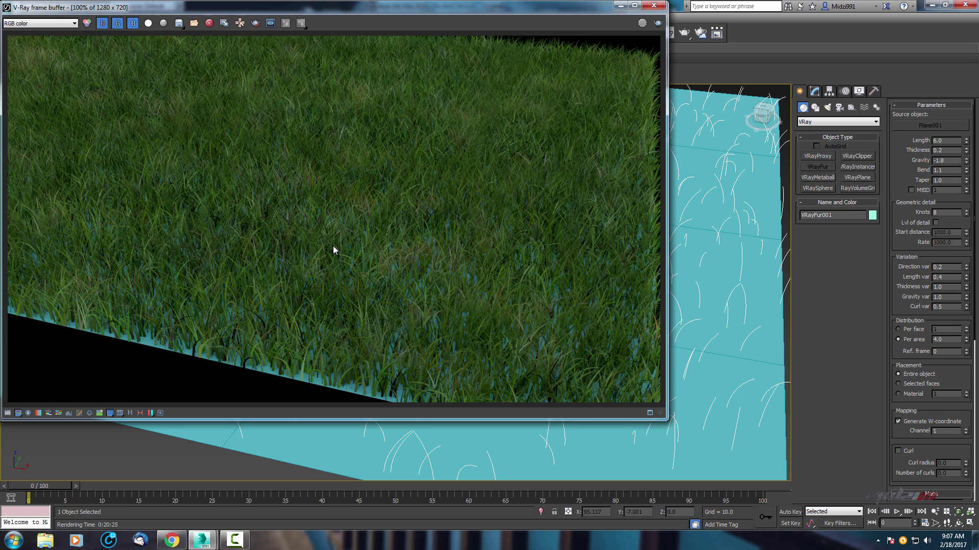
- Minimize the frame buffer and orbit the viewport to see the whole fur plane from above
left_click(618, 6)
scroll(500, 277, "down", 5)
middle_click_drag(500, 278, 485, 221, "alt")
scroll(477, 255, "up", 3)
scroll(477, 256, "up", 3)
scroll(448, 245, "down", 3)
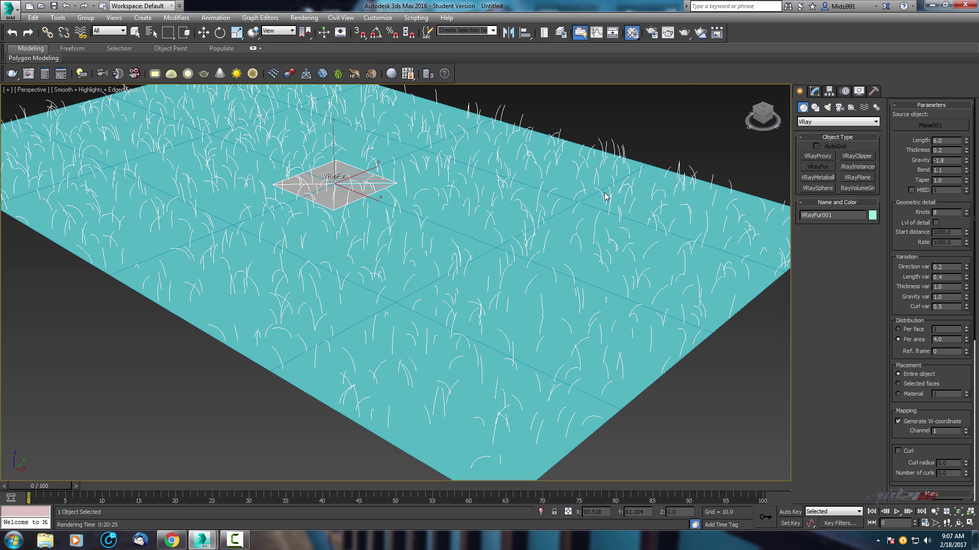
- Make the second, unused material slot a VRayMtl in the Material Editor
key("m")
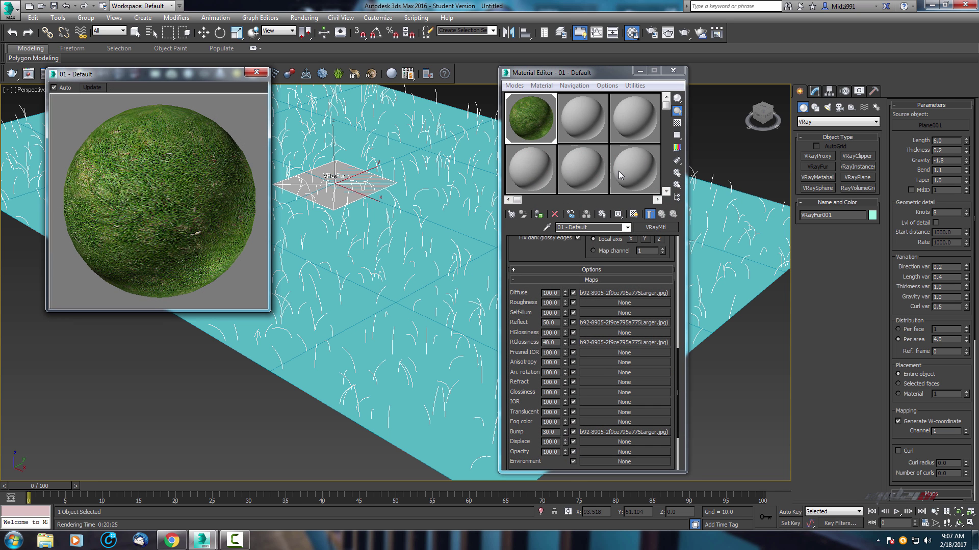
left_click(257, 72)
left_click(589, 115)
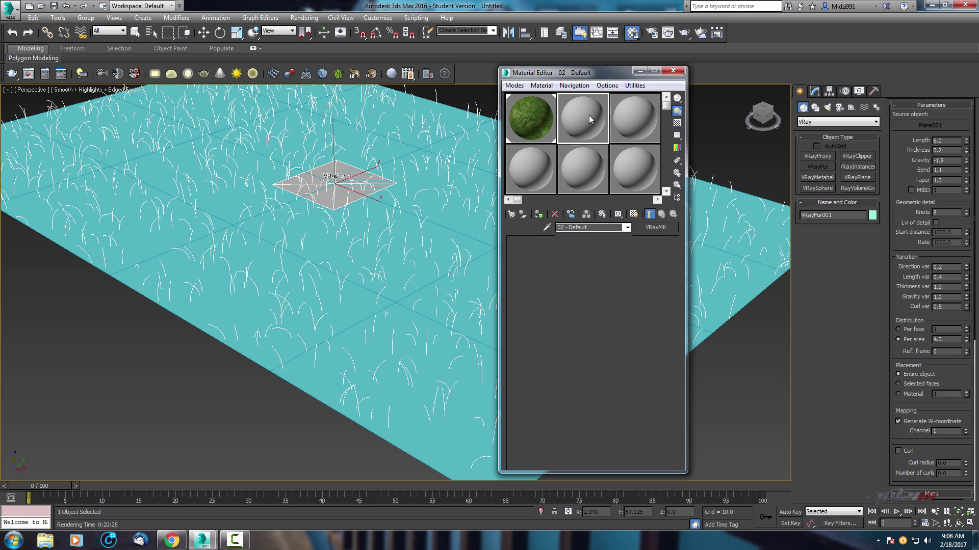
left_click(666, 226)
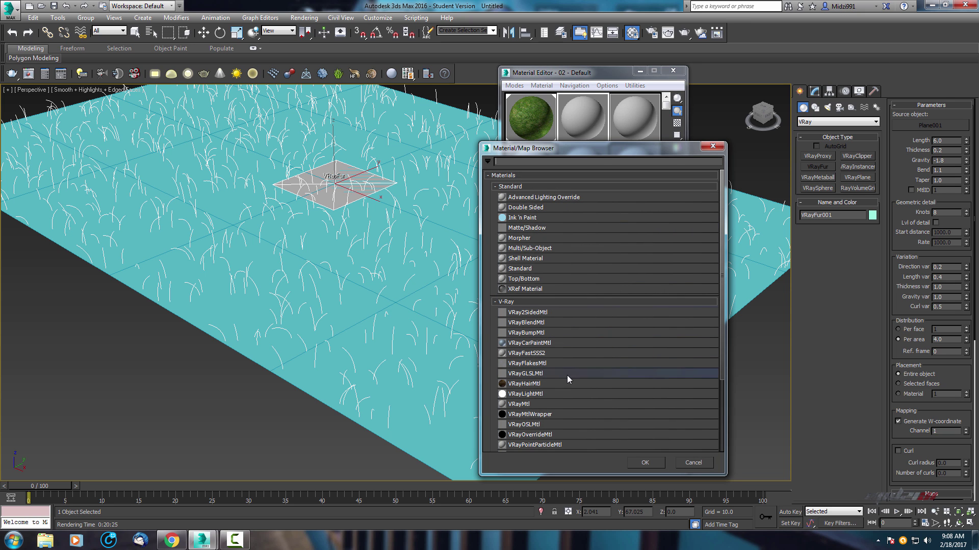
double_click(515, 405)
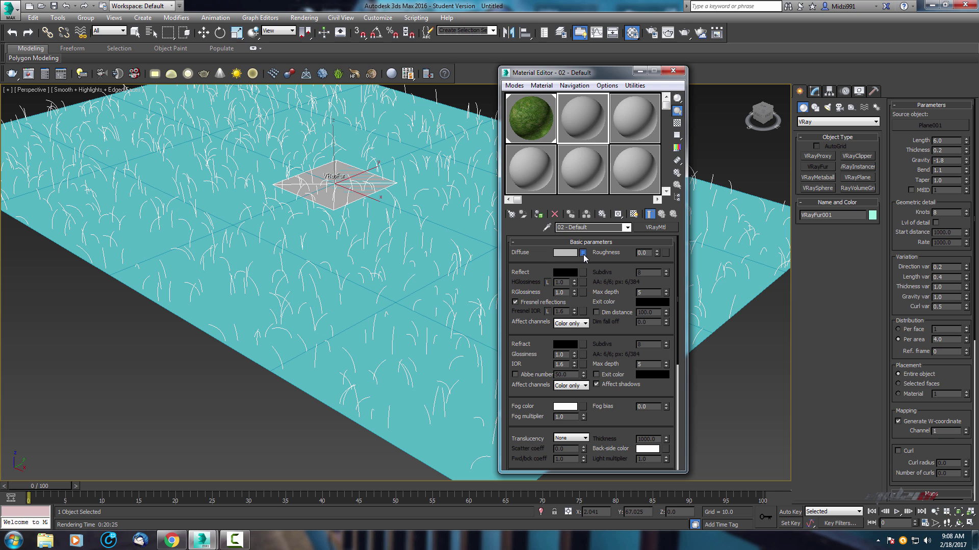
- Load the seamless ground sand texture as a Bitmap into the material's Diffuse map
left_click(582, 253)
double_click(527, 203)
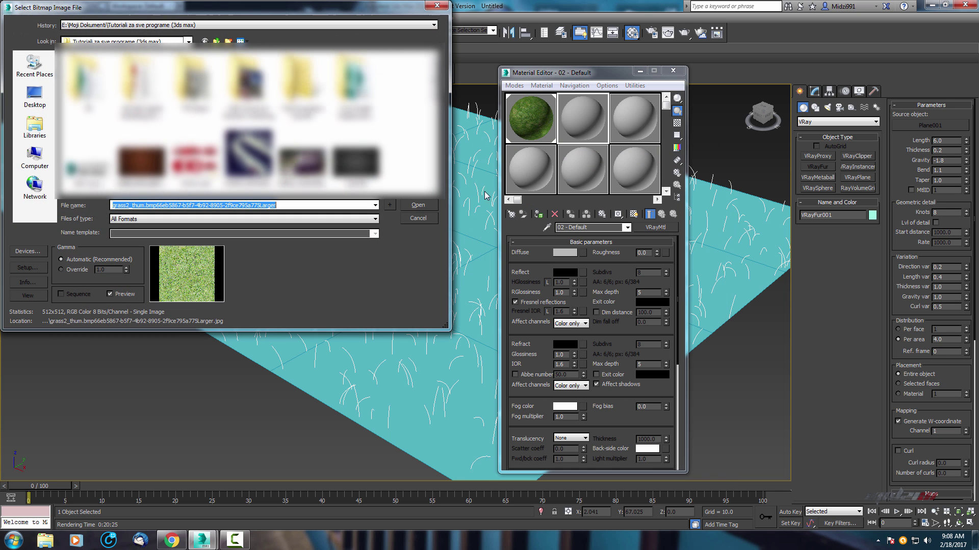
scroll(204, 122, "up", 3)
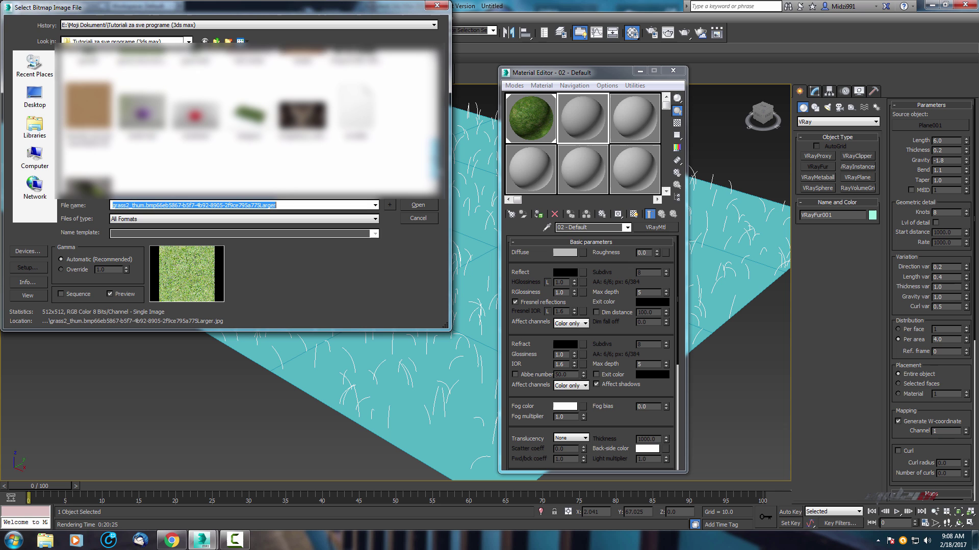
left_click(87, 107)
left_click(418, 205)
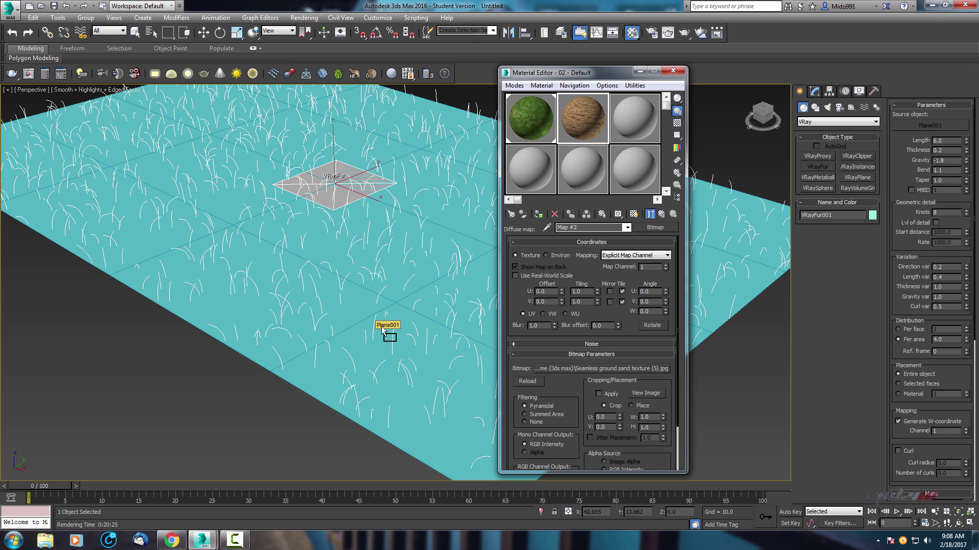
- Apply material 02 to Plane001, show its sand texture in the viewport, and render a test
left_click_drag(381, 326, 378, 340)
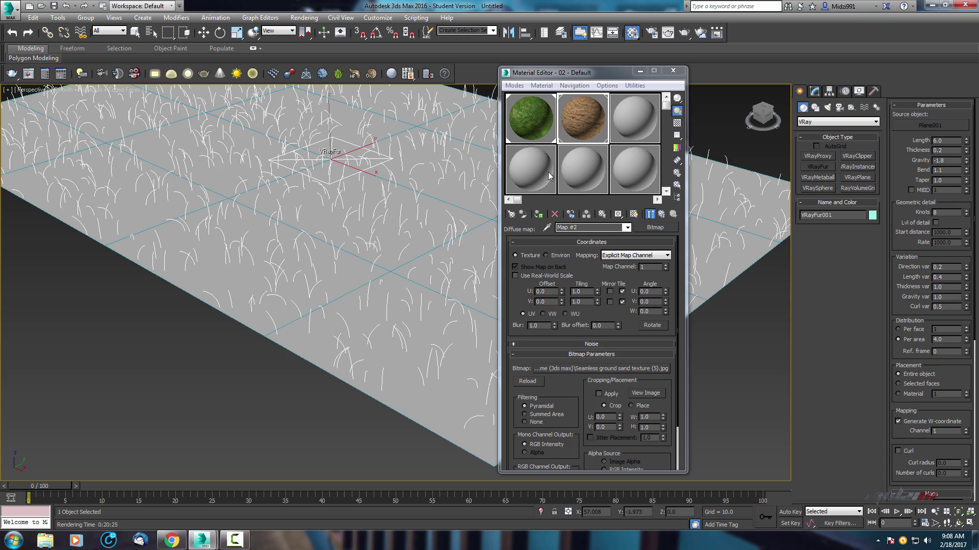
left_click(634, 214)
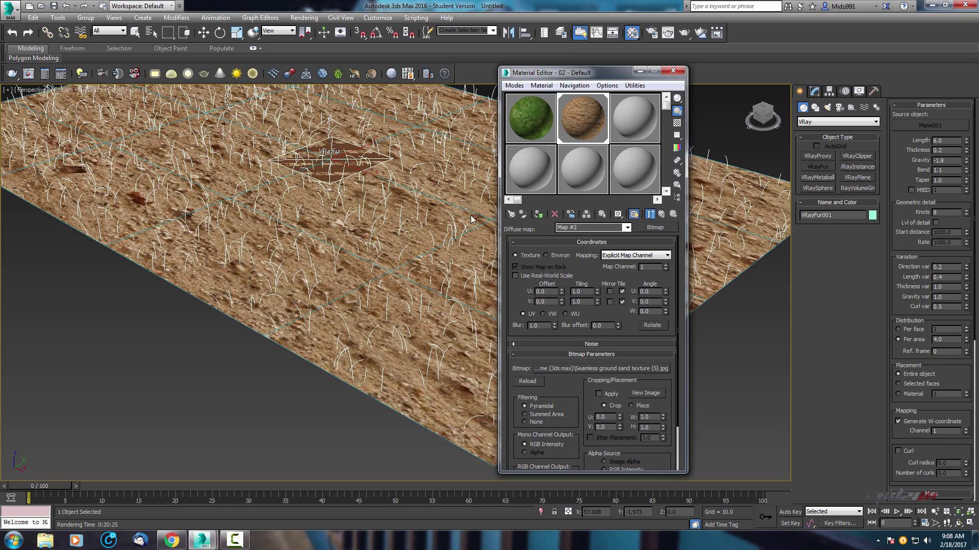
middle_click_drag(471, 220, 352, 329)
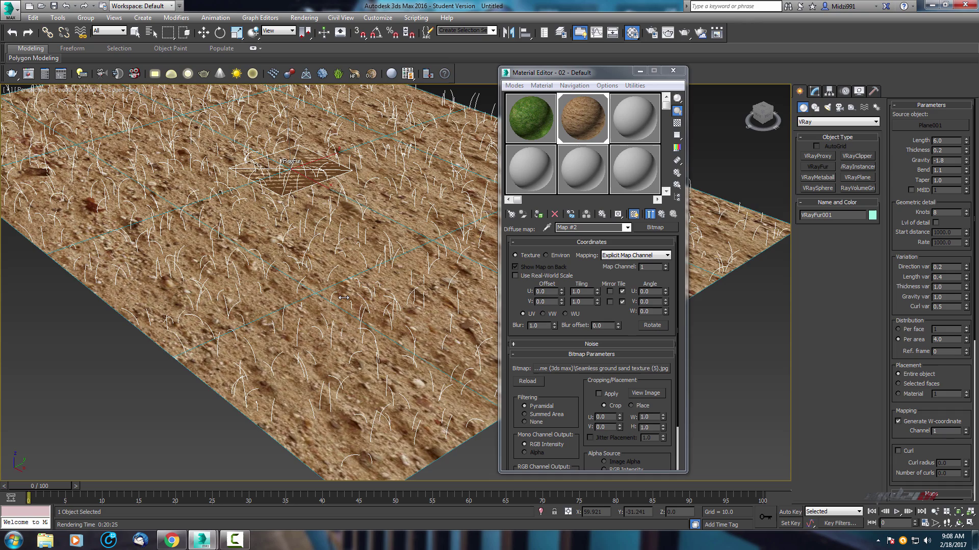
middle_click_drag(343, 298, 356, 262)
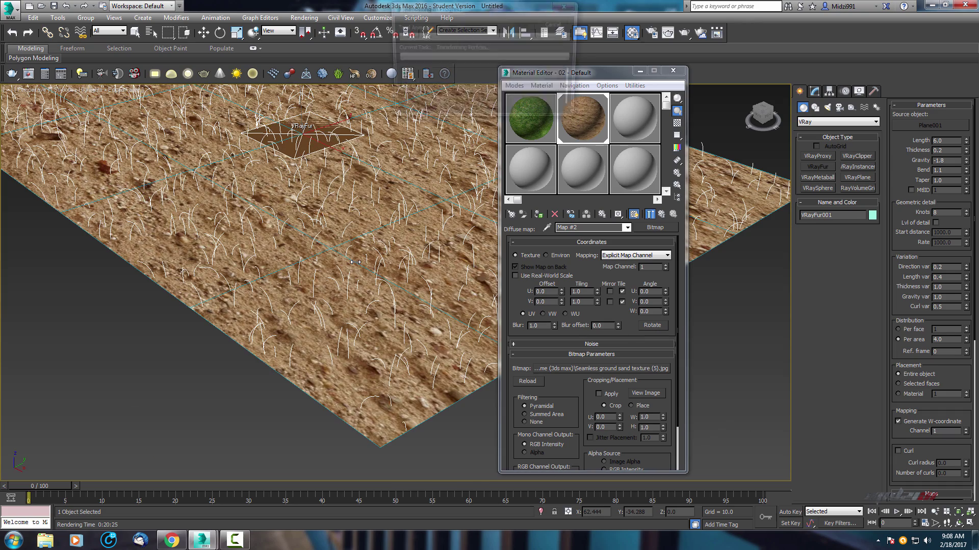
key("shift+q")
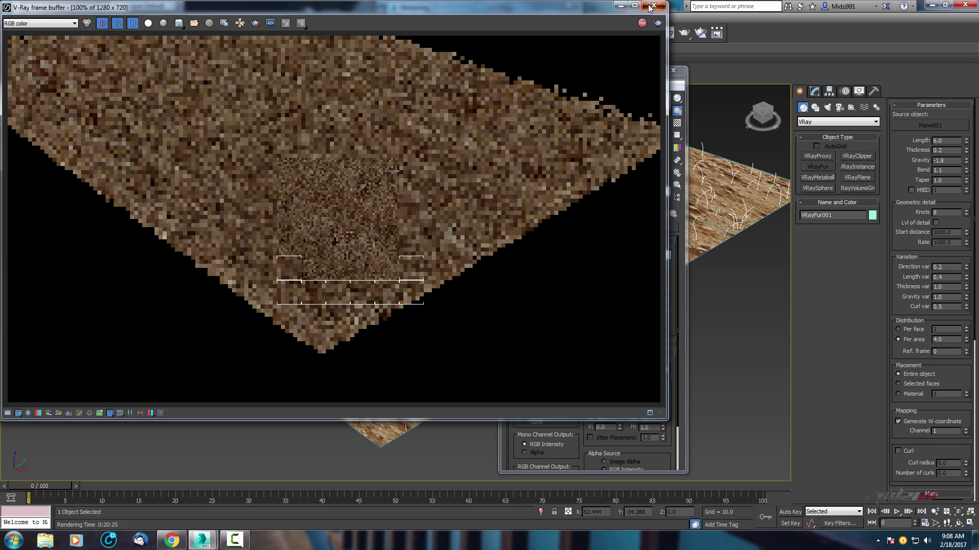
- Close the render window and drag the green grass material from slot 01 onto VRayFur001
left_click(653, 7)
middle_click_drag(306, 324, 335, 309)
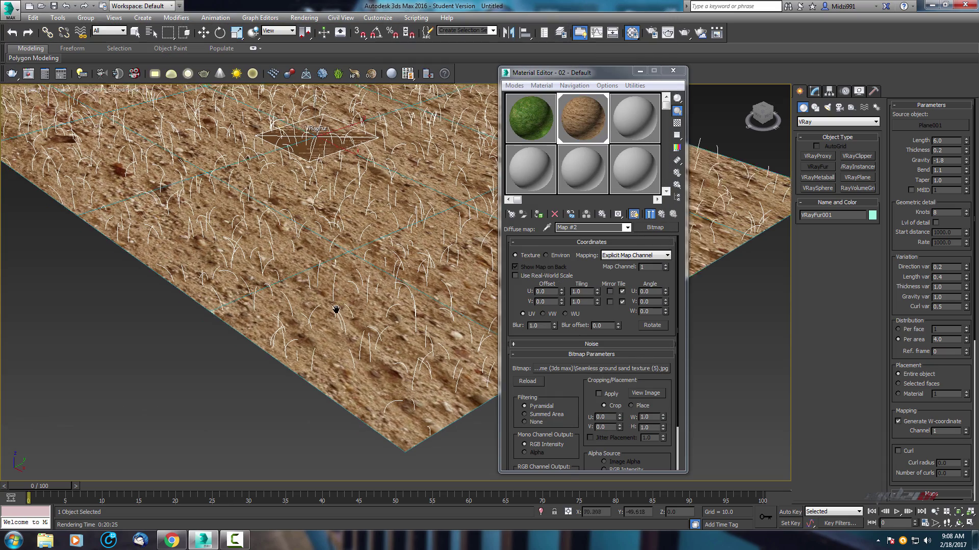
scroll(336, 310, "down", 5)
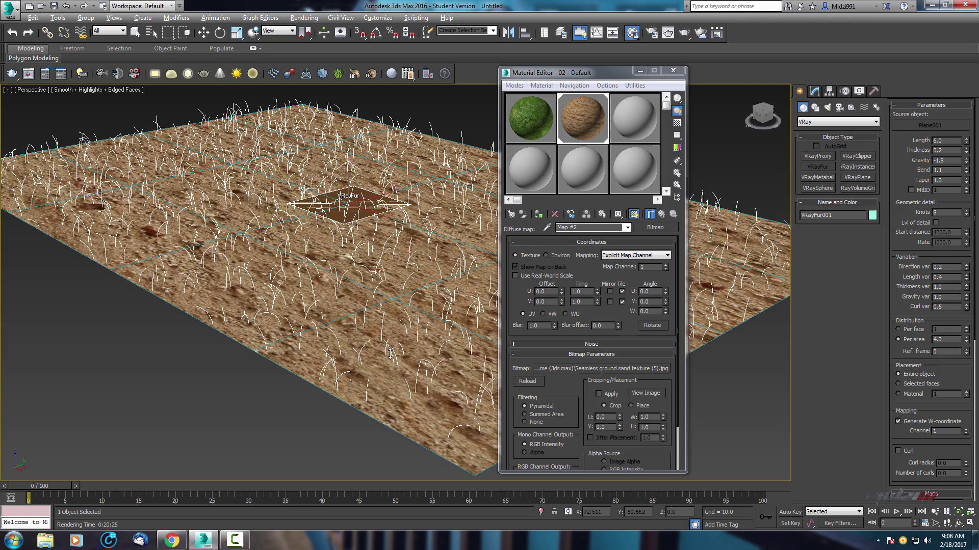
scroll(390, 353, "up", 8)
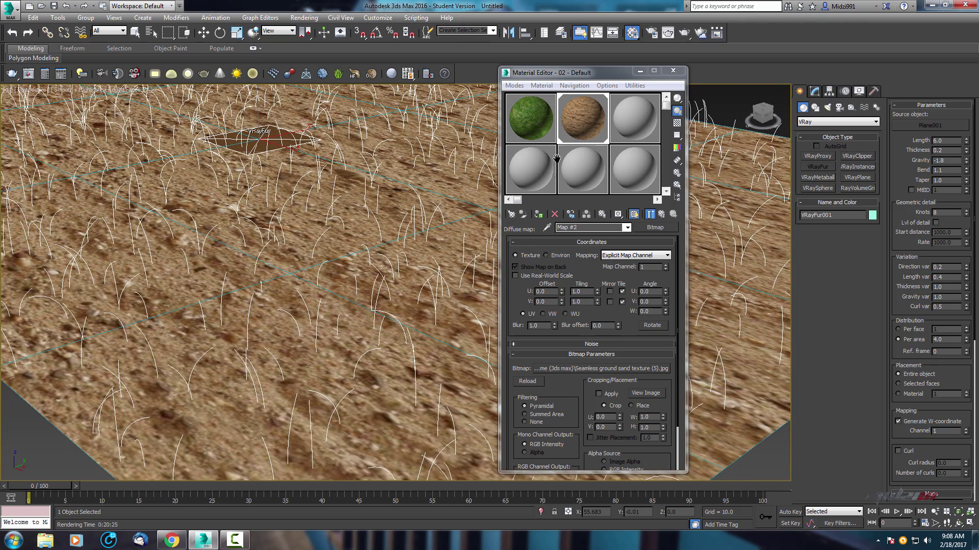
scroll(330, 312, "up", 3)
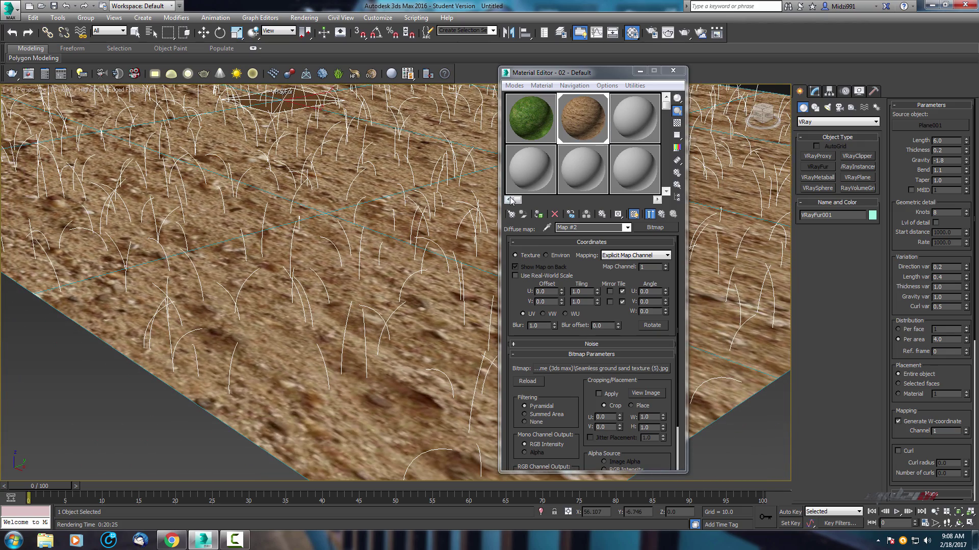
left_click(540, 140)
middle_click_drag(421, 144, 499, 108)
left_click_drag(541, 122, 388, 360)
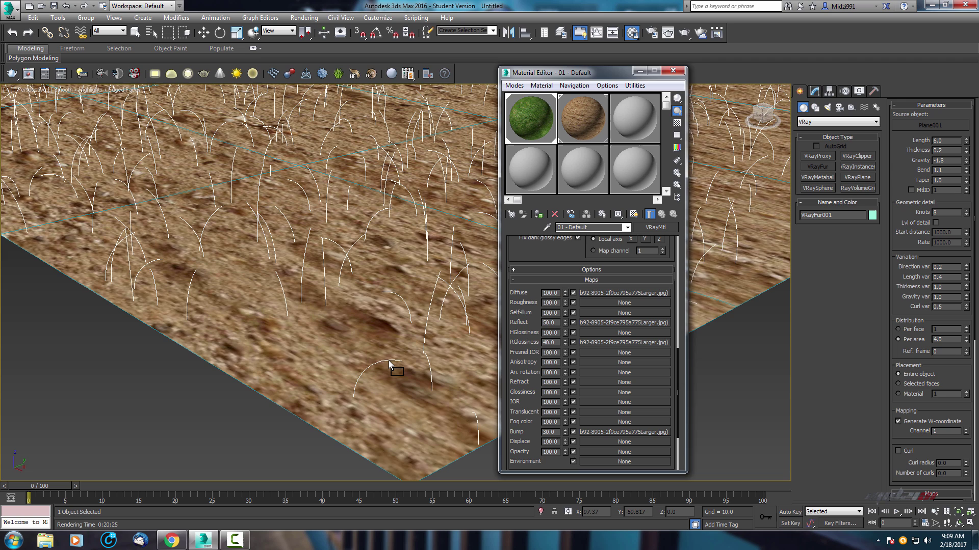
middle_click_drag(389, 360, 340, 305)
- Render the grass-covered sand plane, then close the frame buffer and cancel the remaining render
key("shift+q")
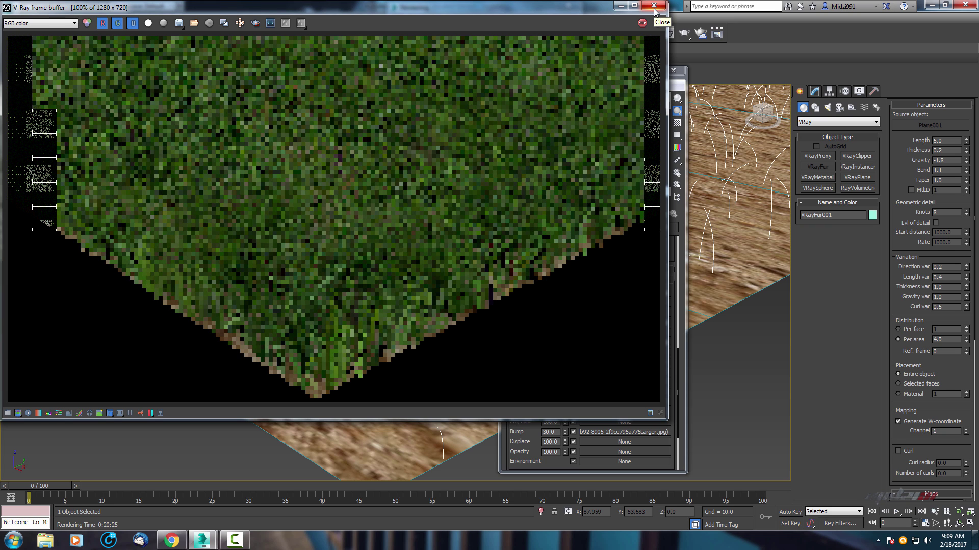
left_click(655, 7)
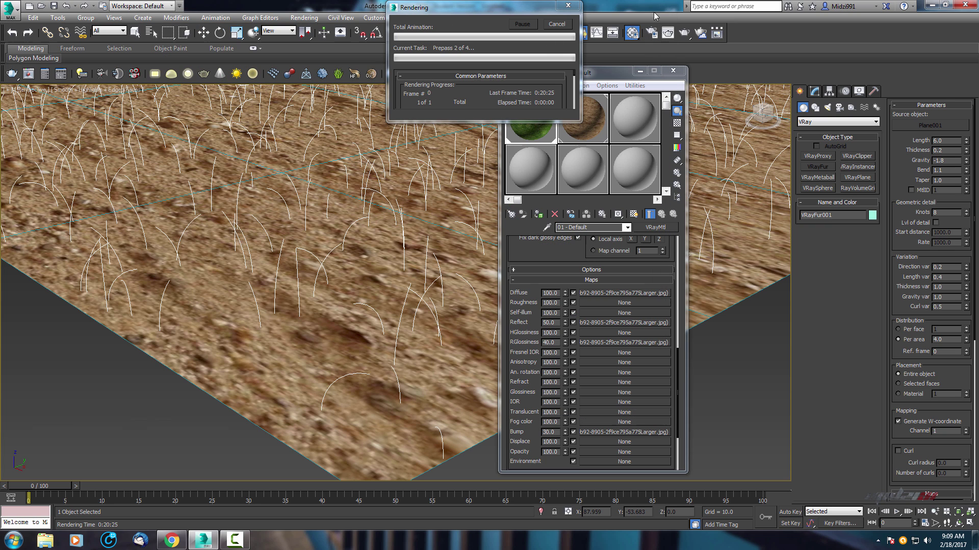
left_click(569, 25)
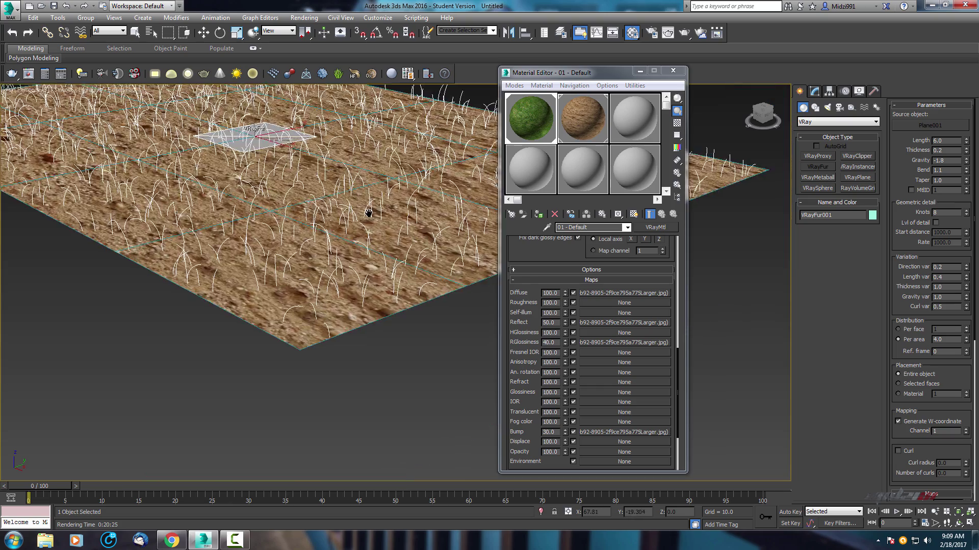
middle_click_drag(368, 213, 449, 225)
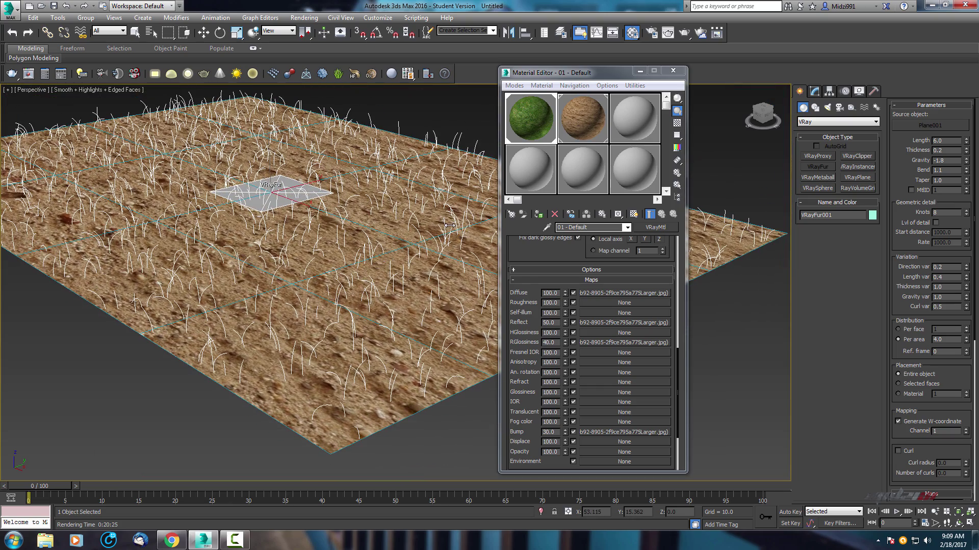
- Close the Material Editor, zoom around the grass_test image, then advance to grass01
left_click(675, 72)
middle_click_drag(413, 172, 504, 188)
scroll(553, 218, "down", 2)
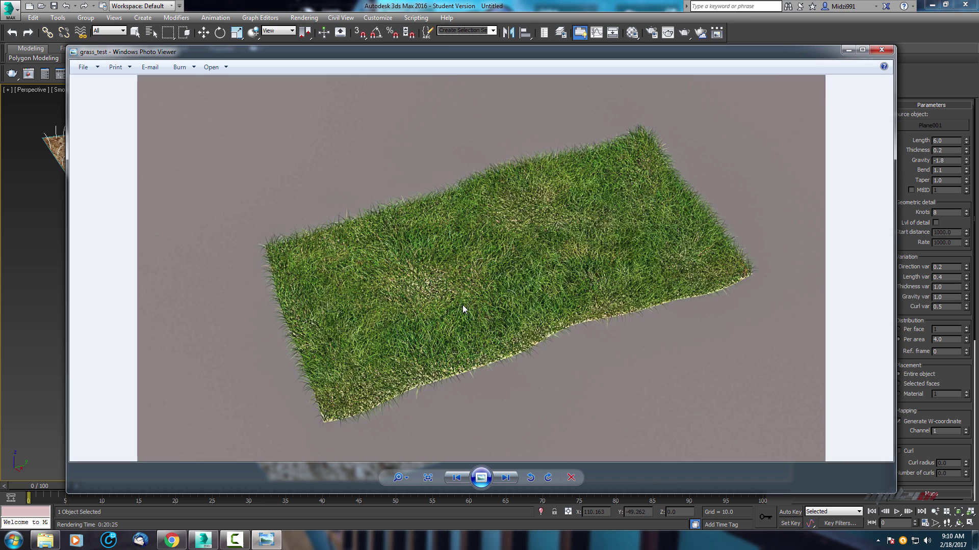
scroll(463, 305, "up", 1)
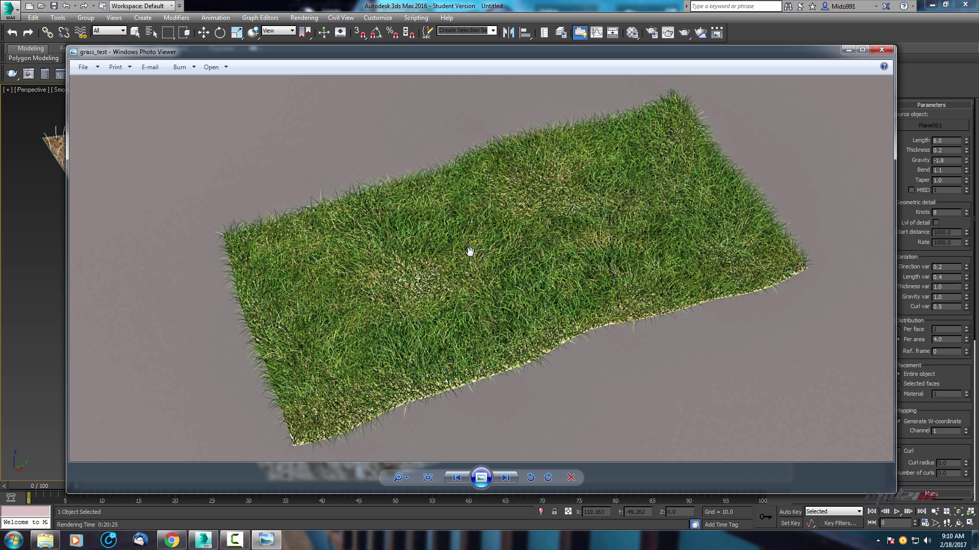
scroll(470, 252, "up", 1)
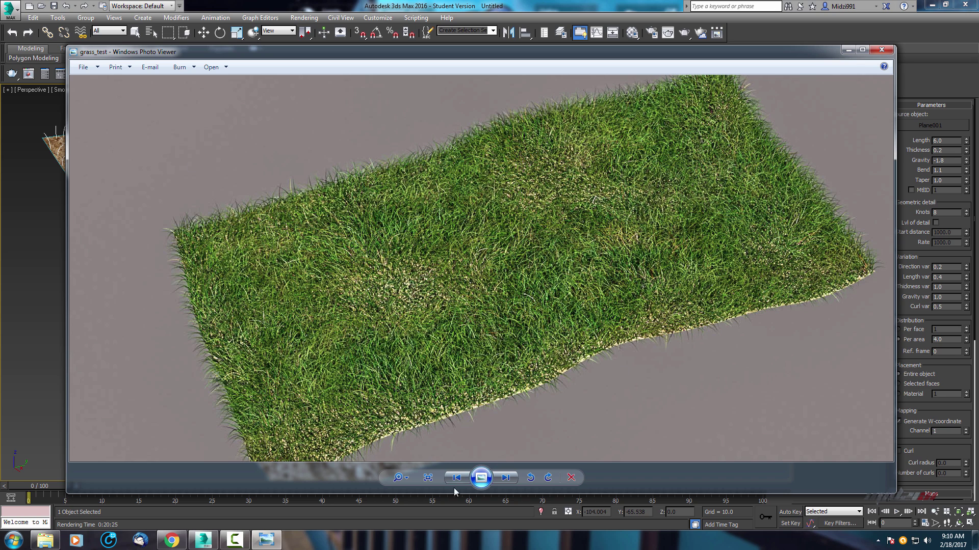
left_click(506, 478)
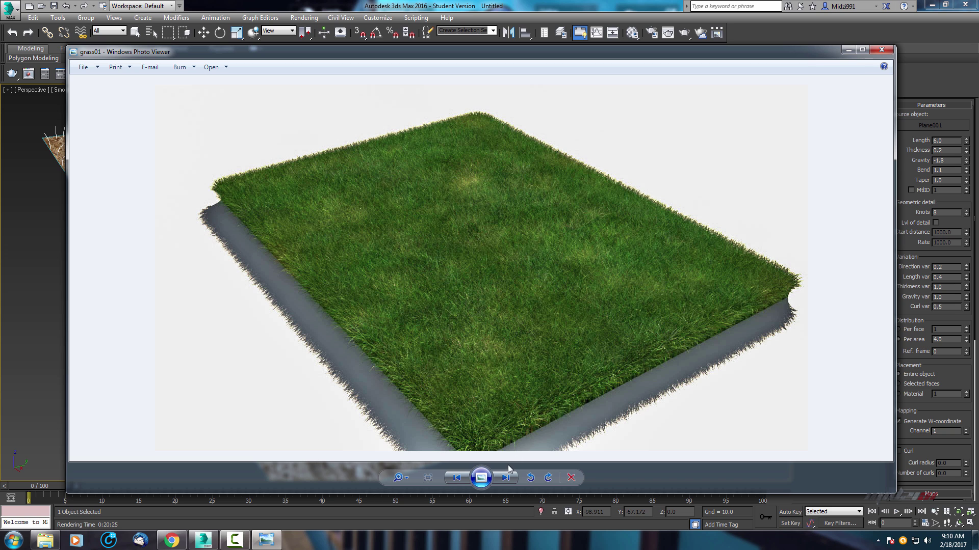
- Step through grassTest2 and testgrass, zooming in and out, then return to grassTest2
left_click(506, 478)
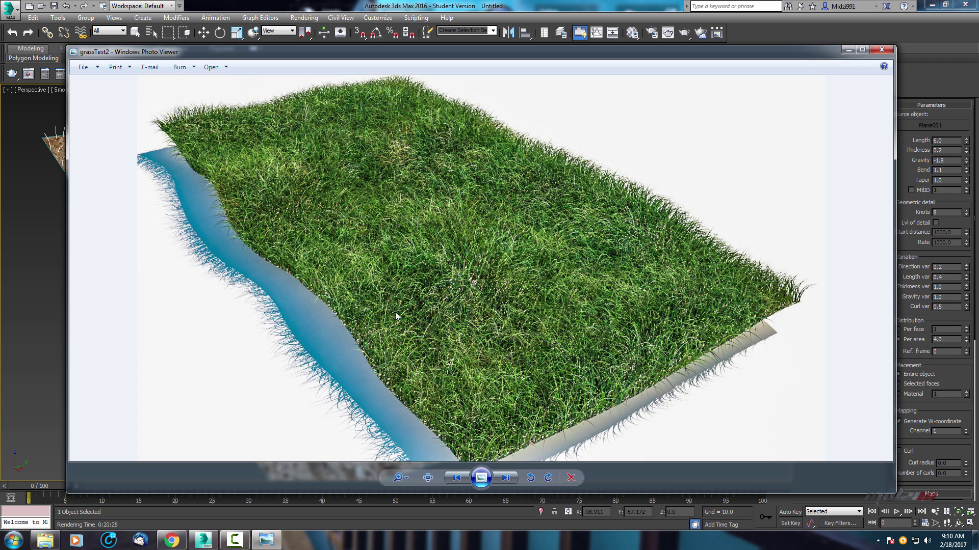
left_click(510, 481)
scroll(514, 250, "up", 3)
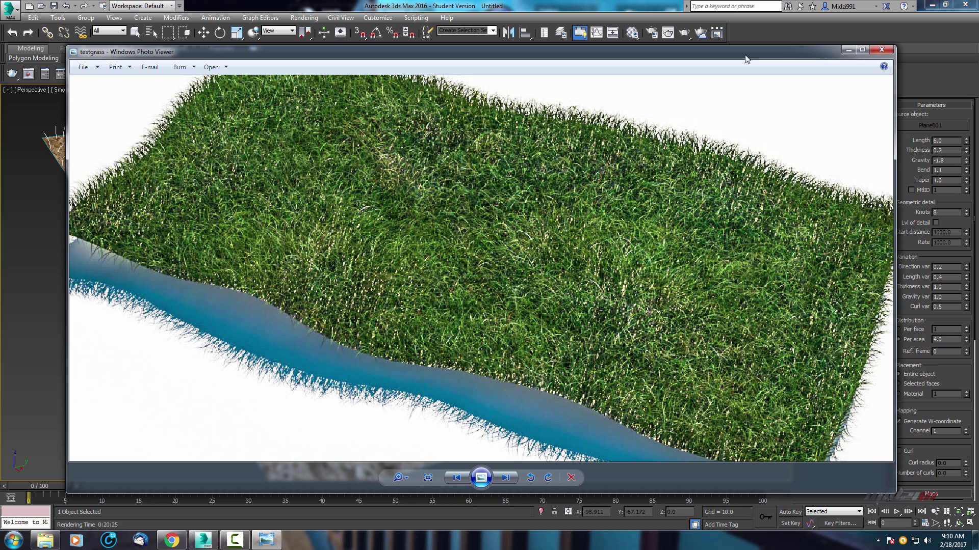
scroll(445, 280, "down", 3)
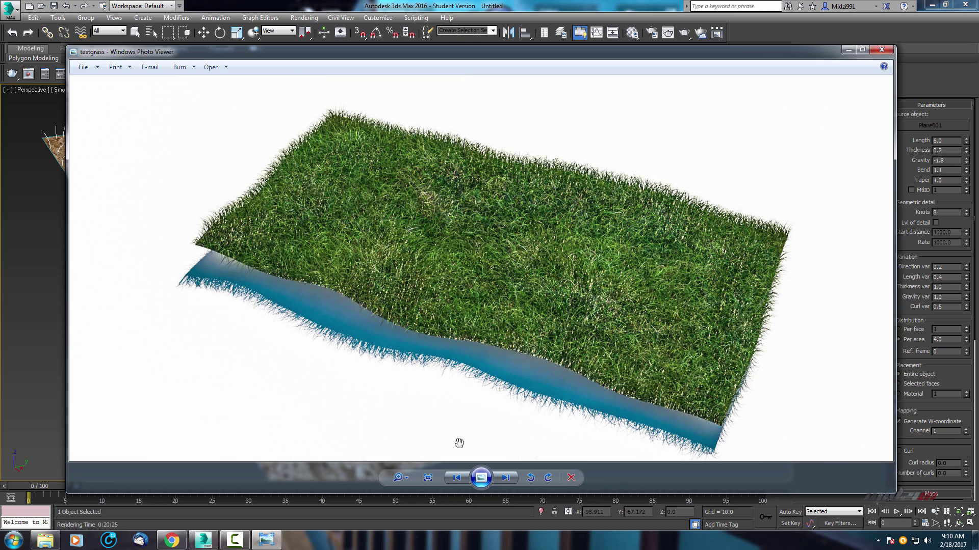
left_click(465, 477)
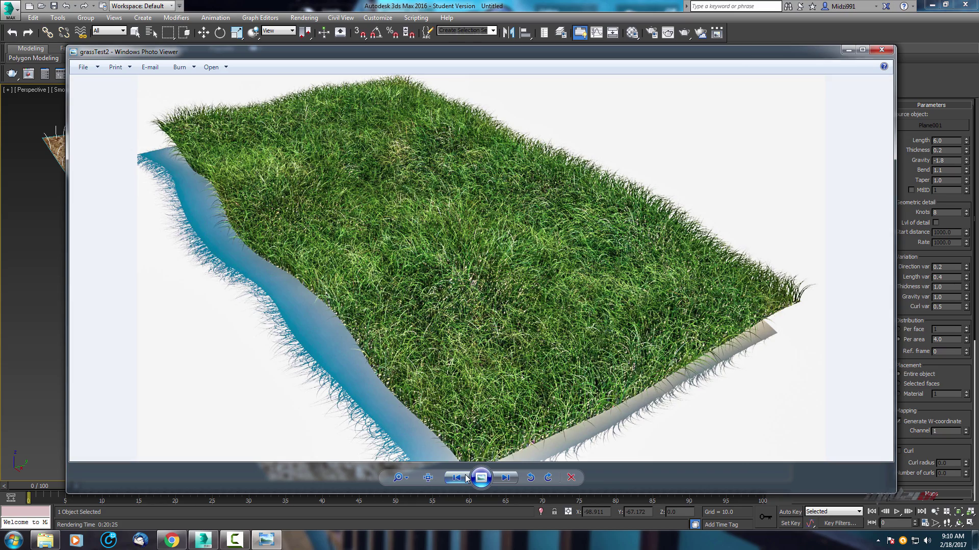